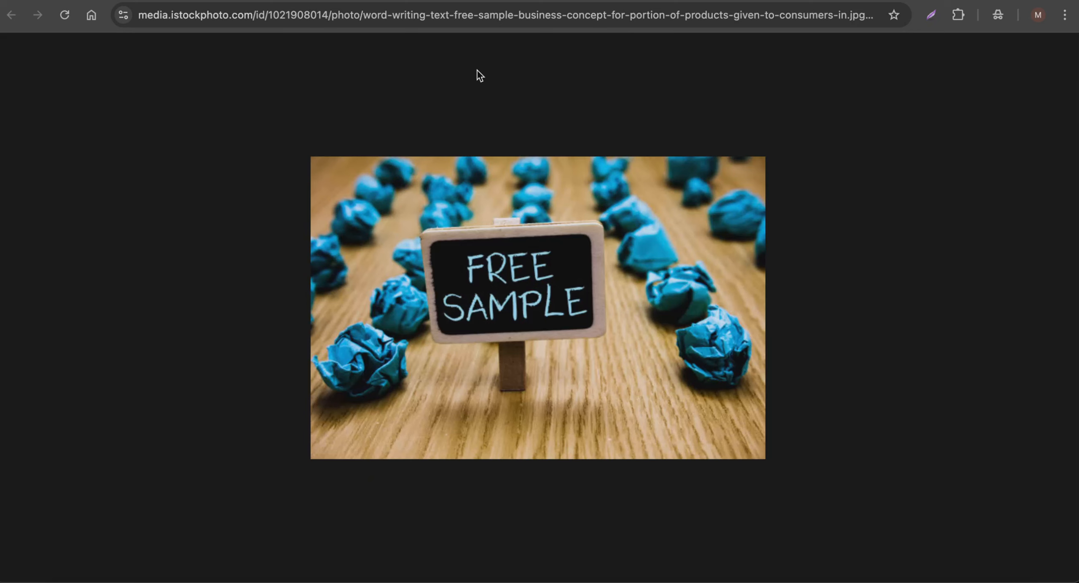
# - Copy the web address of the FREE SAMPLE picture and insert it as the image link in the Send Message block
pyautogui.click(503, 17)
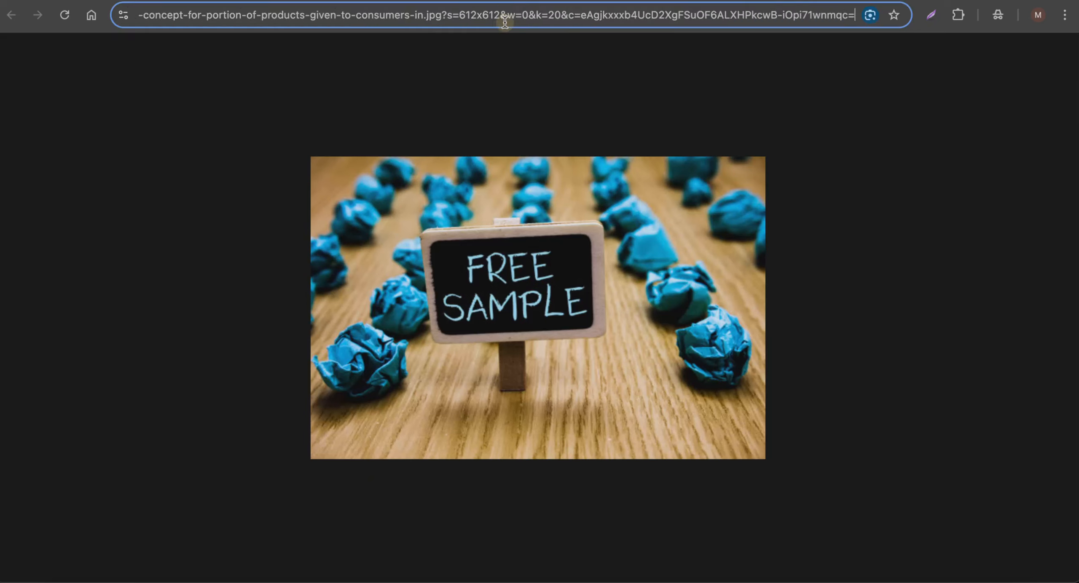
pyautogui.click(594, 0)
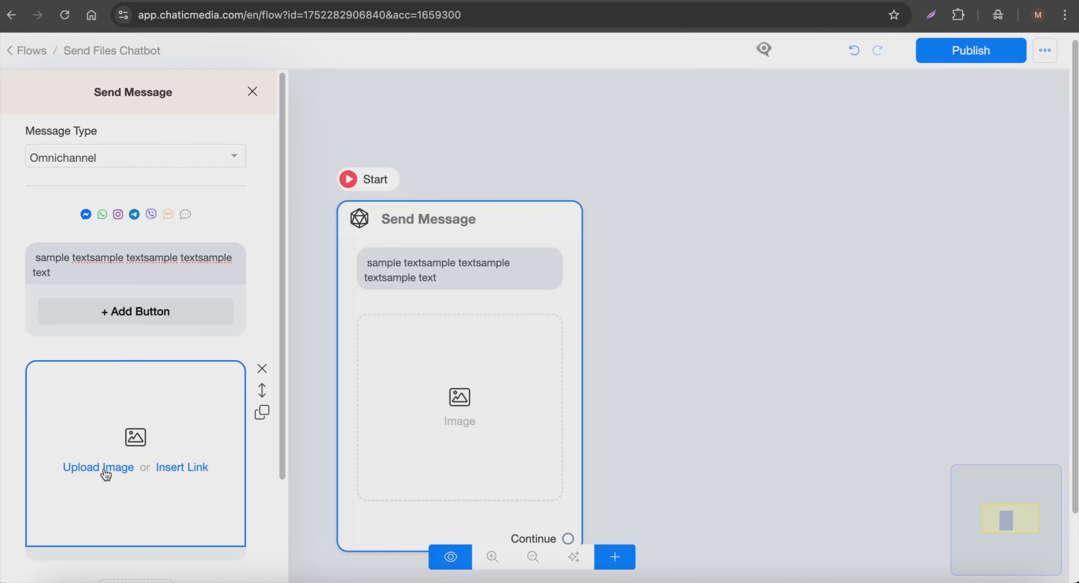
pyautogui.click(178, 472)
pyautogui.click(128, 402)
pyautogui.press('super+v')
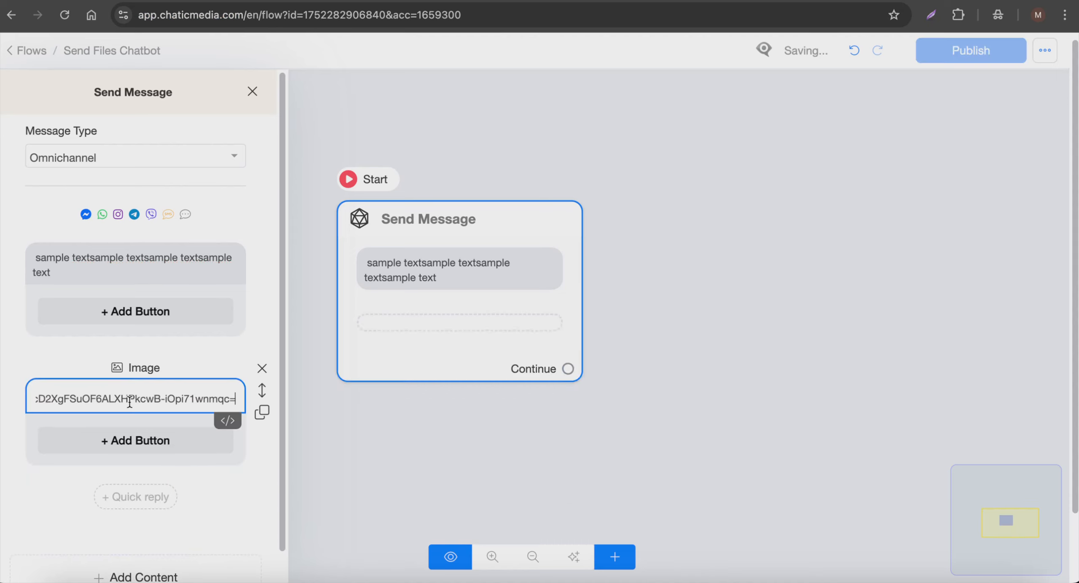
# - Add a quick reply labelled "Go to Next" to the first message and save it
pyautogui.scroll(-1, 123, 476)
pyautogui.click(151, 466)
pyautogui.click(99, 464)
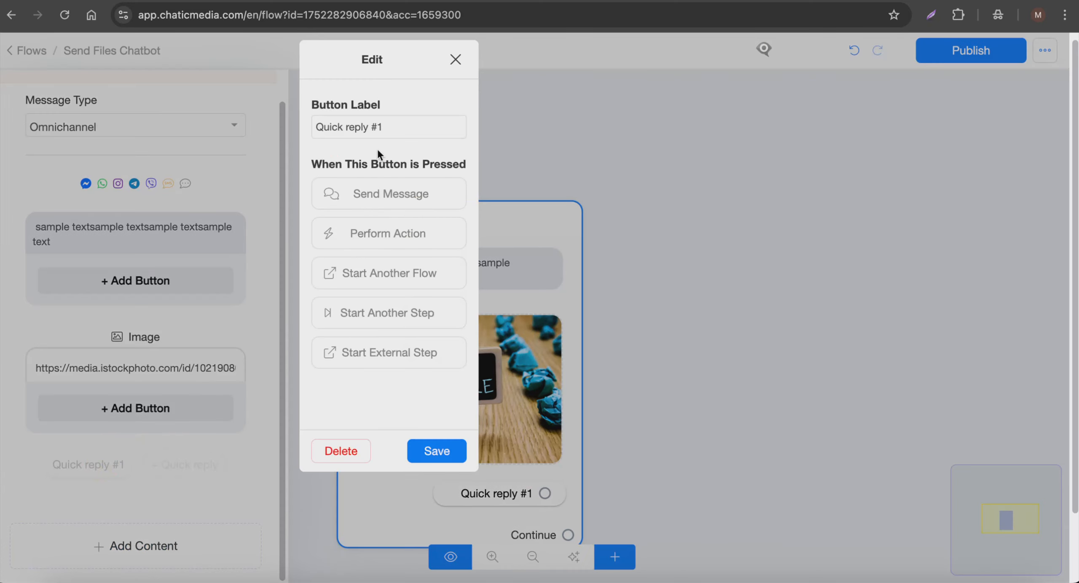
pyautogui.moveTo(382, 126); pyautogui.dragTo(263, 106)
pyautogui.write('Go to')
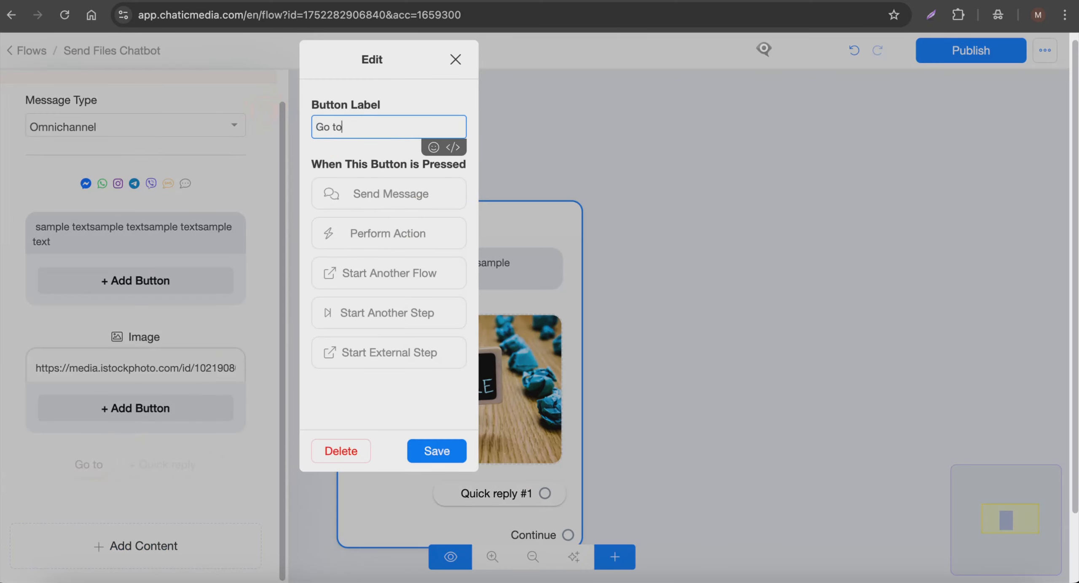
pyautogui.write(' Next')
pyautogui.click(437, 451)
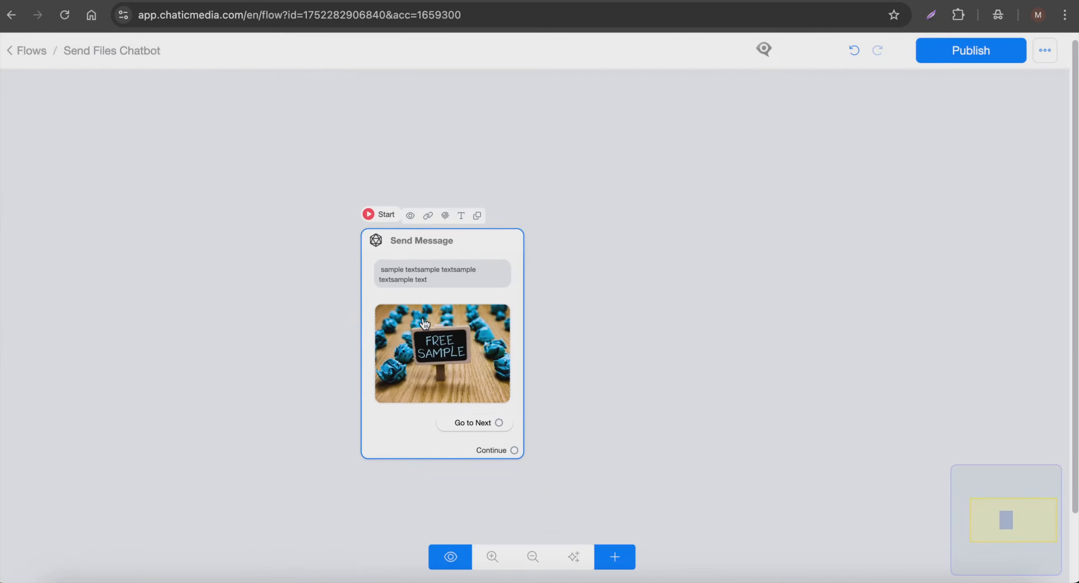
# - Move the GIF block above the image and fill it with the "One of us!" GIF from a "welcome" search
pyautogui.scroll(3, 425, 324)
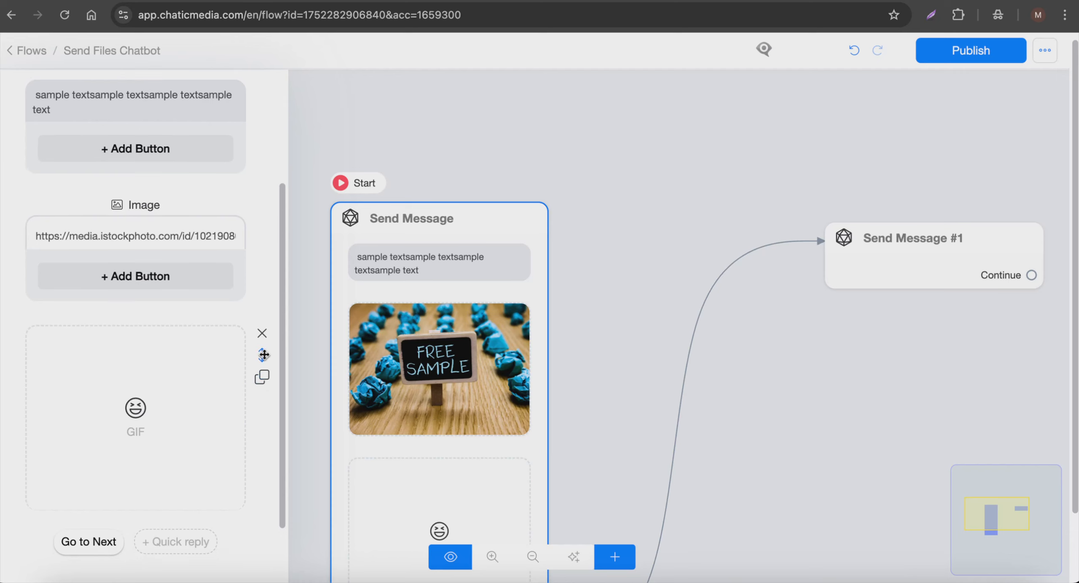
pyautogui.moveTo(262, 358); pyautogui.dragTo(265, 236)
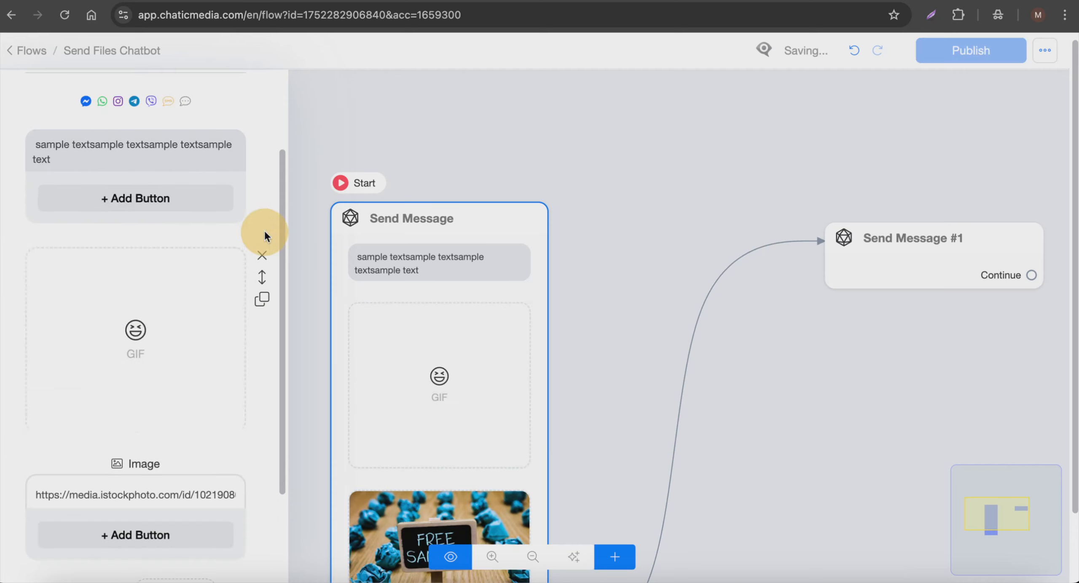
pyautogui.click(120, 387)
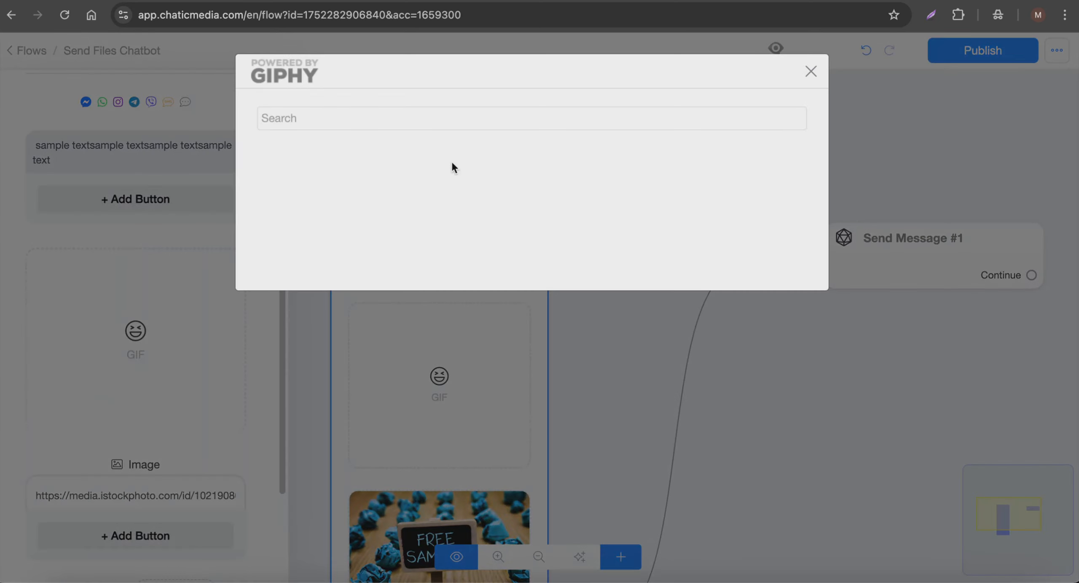
pyautogui.click(369, 126)
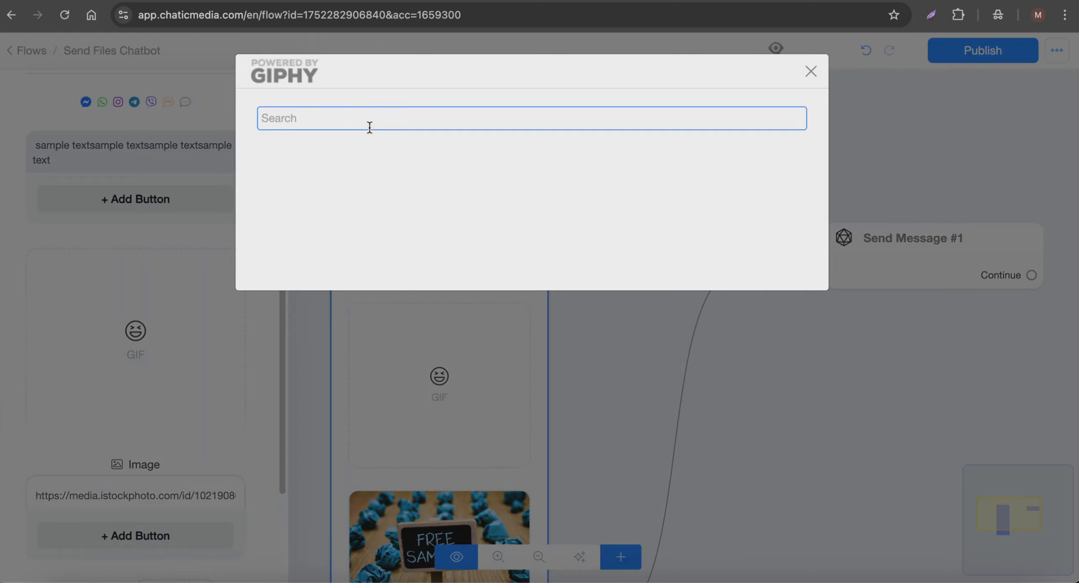
pyautogui.write('welcome')
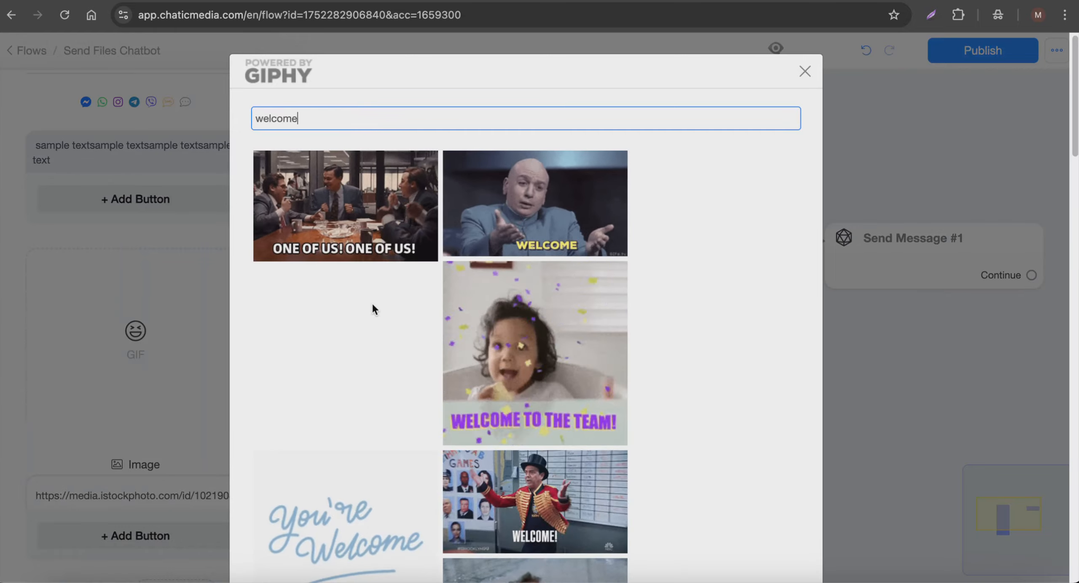
pyautogui.click(312, 252)
# - Add a card carousel to Send Message #1, extend it to three cards and return to the first card
pyautogui.scroll(-3, 590, 295)
pyautogui.click(590, 215)
pyautogui.click(108, 330)
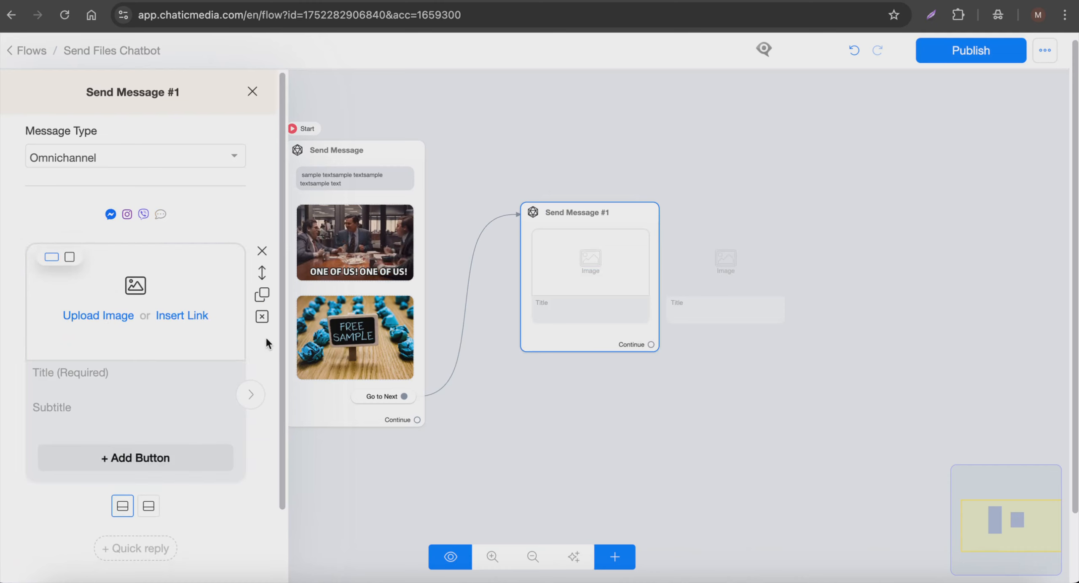
pyautogui.click(246, 407)
pyautogui.click(248, 396)
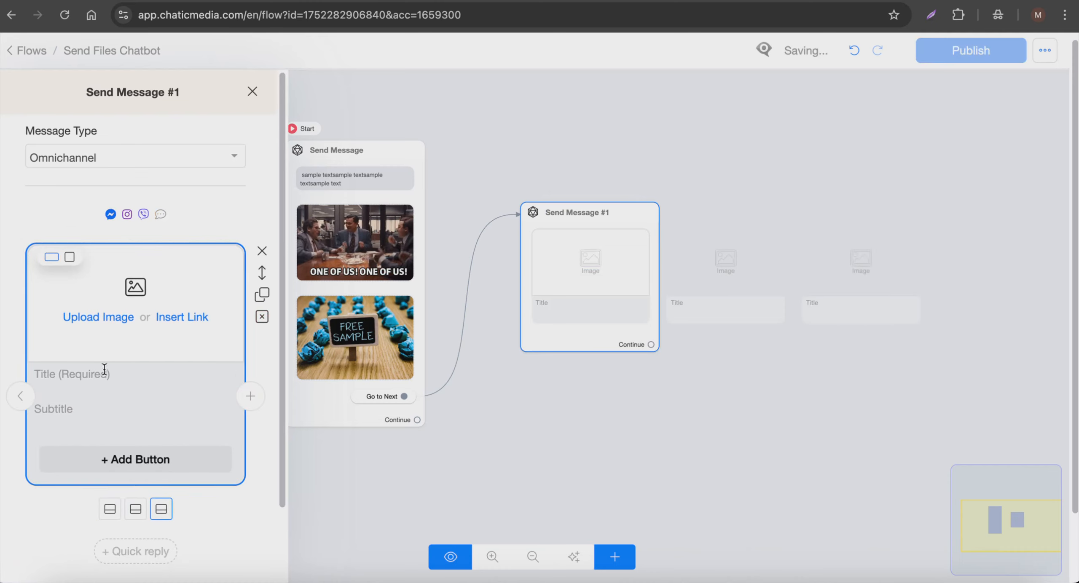
pyautogui.click(21, 397)
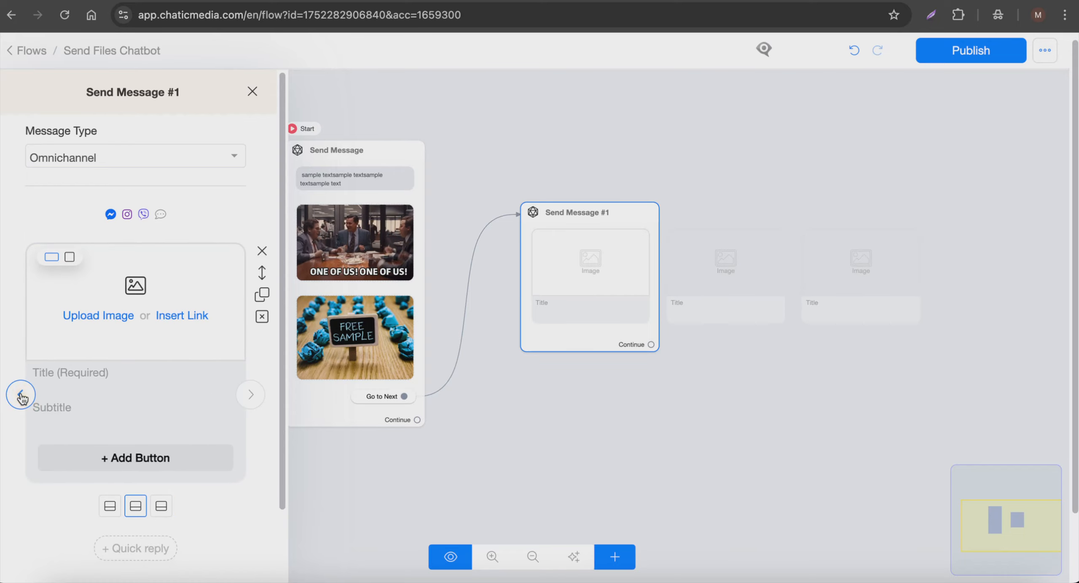
pyautogui.click(21, 396)
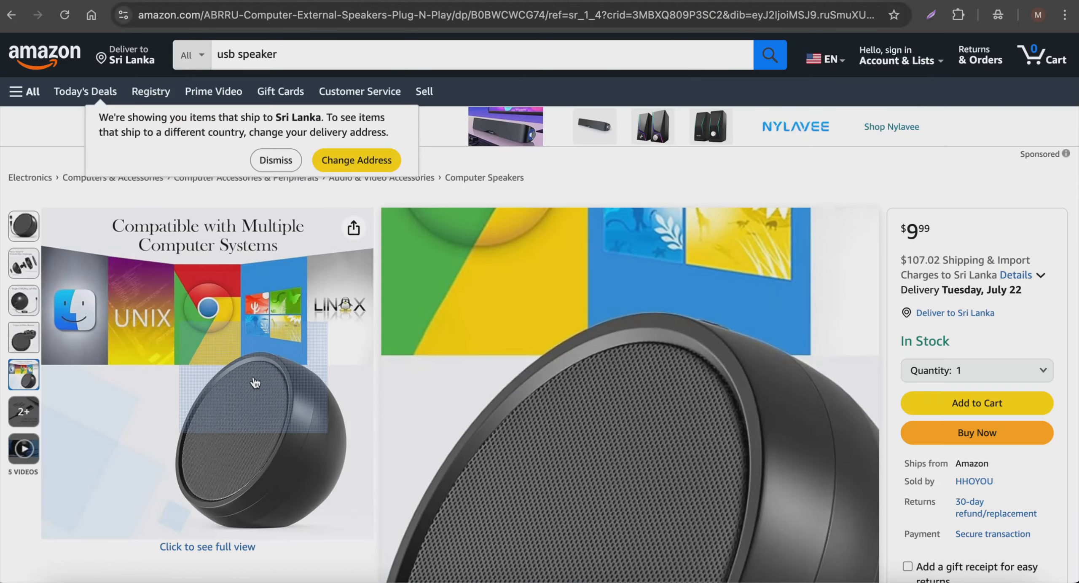
# - On the Amazon USB speaker page, copy the image address of the first product photo
pyautogui.scroll(-3, 255, 383)
pyautogui.scroll(3, 1018, 293)
pyautogui.moveTo(23, 226)
pyautogui.rightClick(259, 328)
pyautogui.click(298, 388)
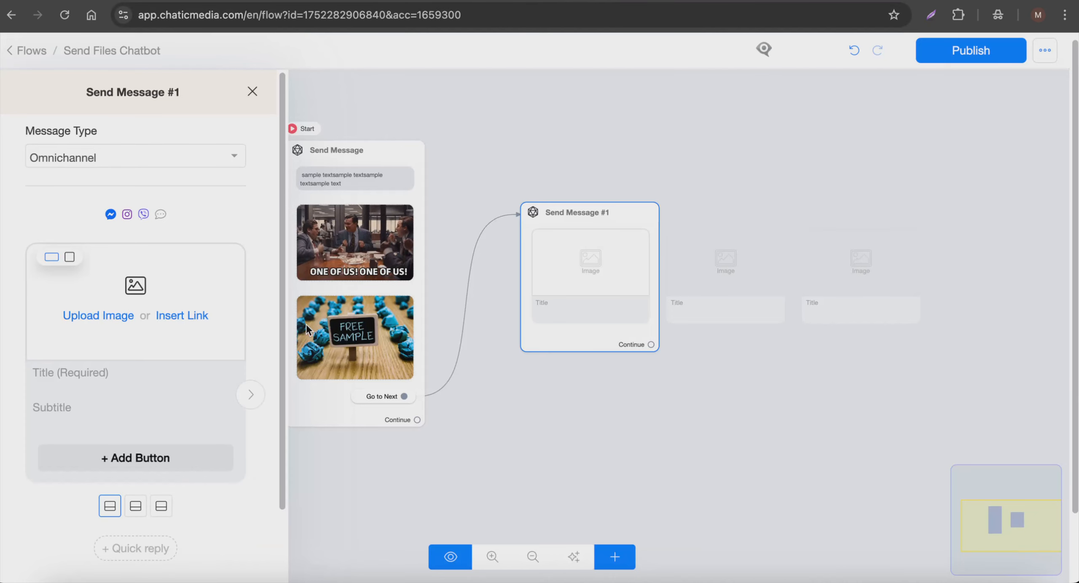
# - Insert the copied address as the first card's image link and try the square and wide image formats
pyautogui.click(198, 317)
pyautogui.click(469, 127)
pyautogui.press('super+v')
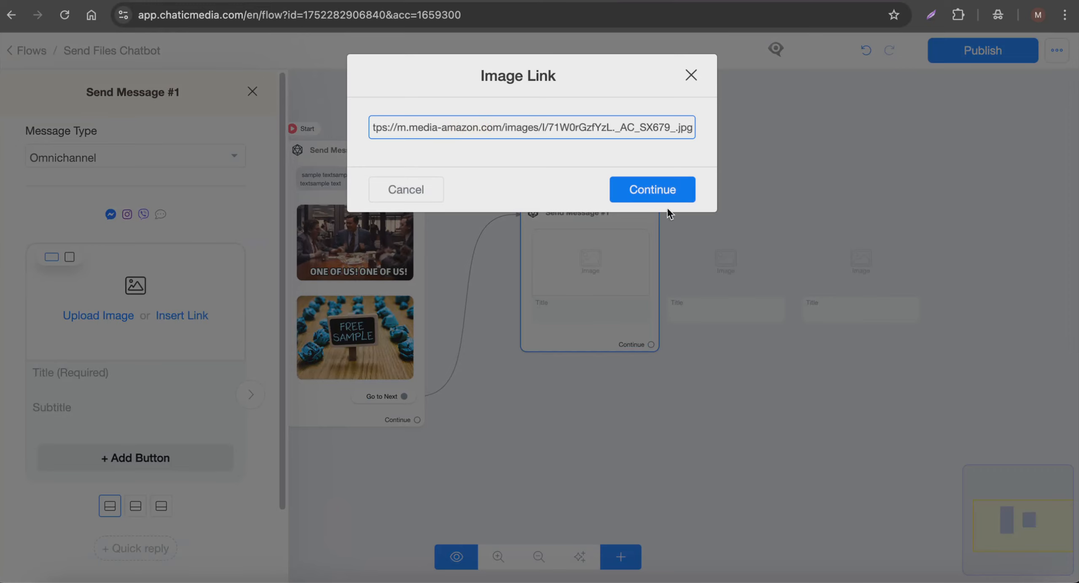
pyautogui.click(671, 193)
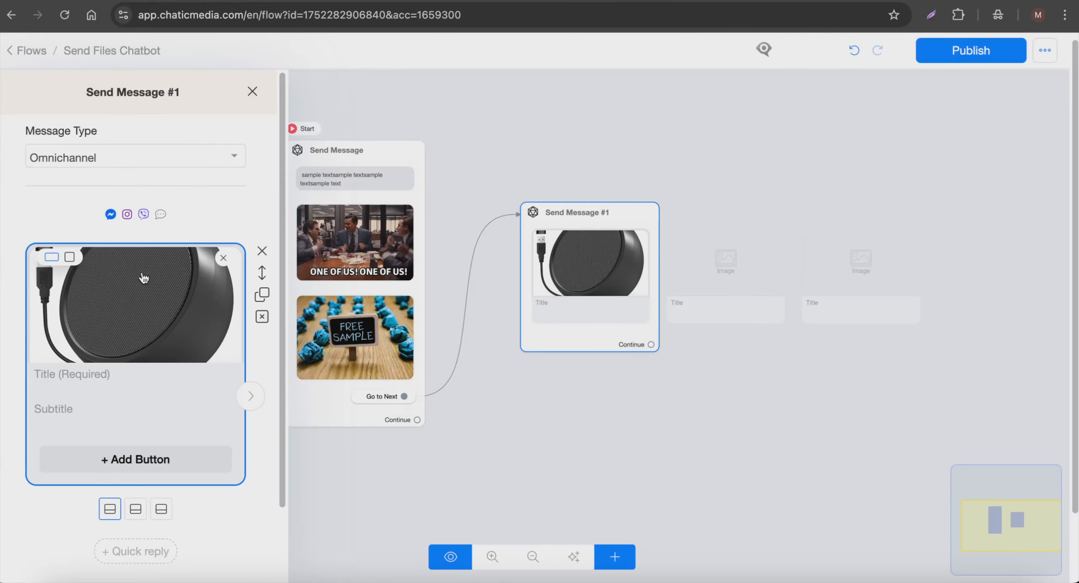
pyautogui.click(70, 257)
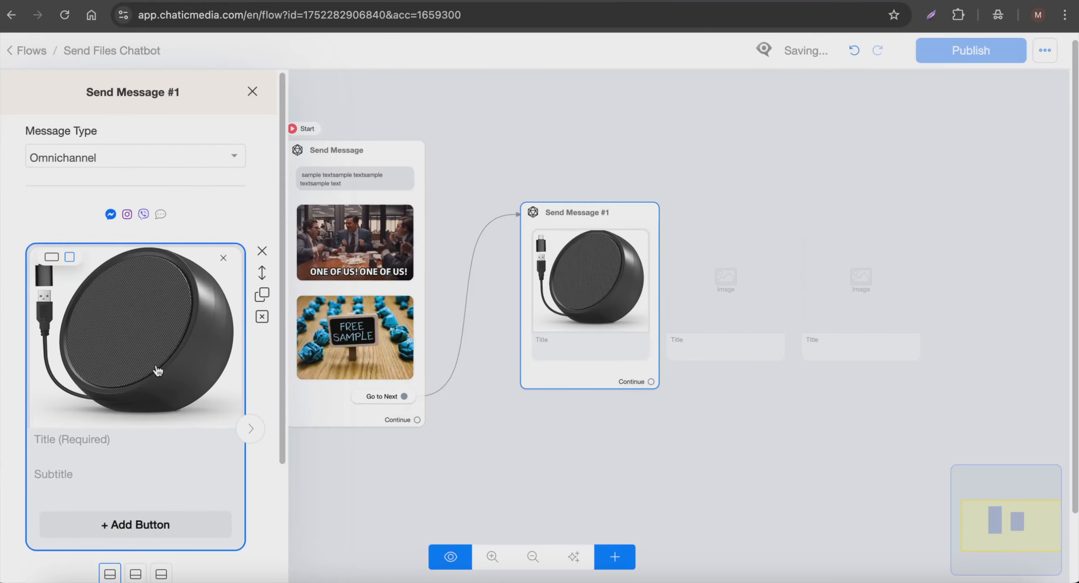
pyautogui.click(55, 259)
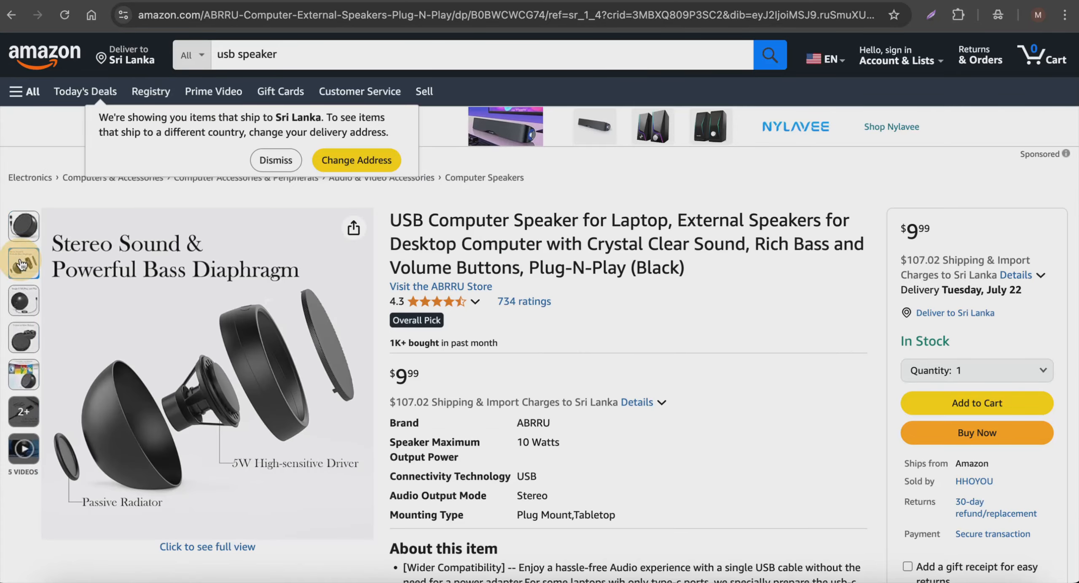
# - Copy the address of the "Stereo Sound & Powerful Bass Diaphragm" photo from Amazon and insert it as the second card's image
pyautogui.rightClick(124, 313)
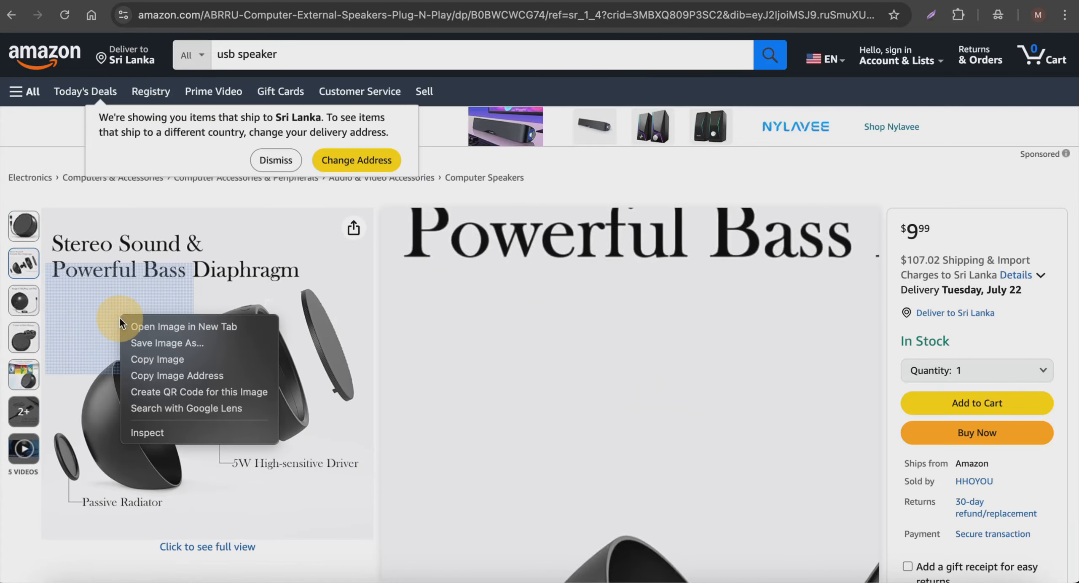
pyautogui.click(152, 374)
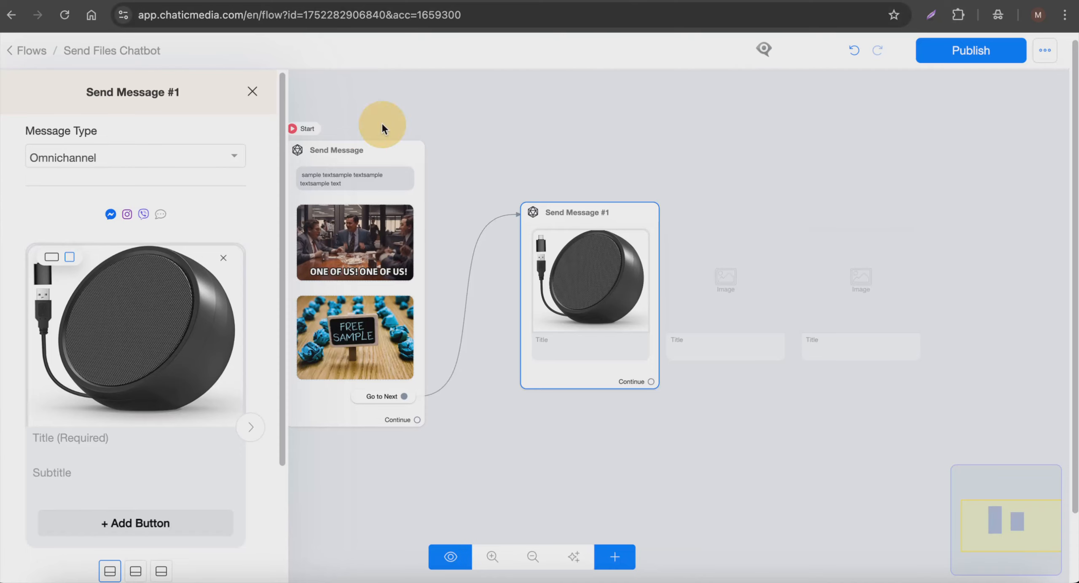
pyautogui.click(251, 429)
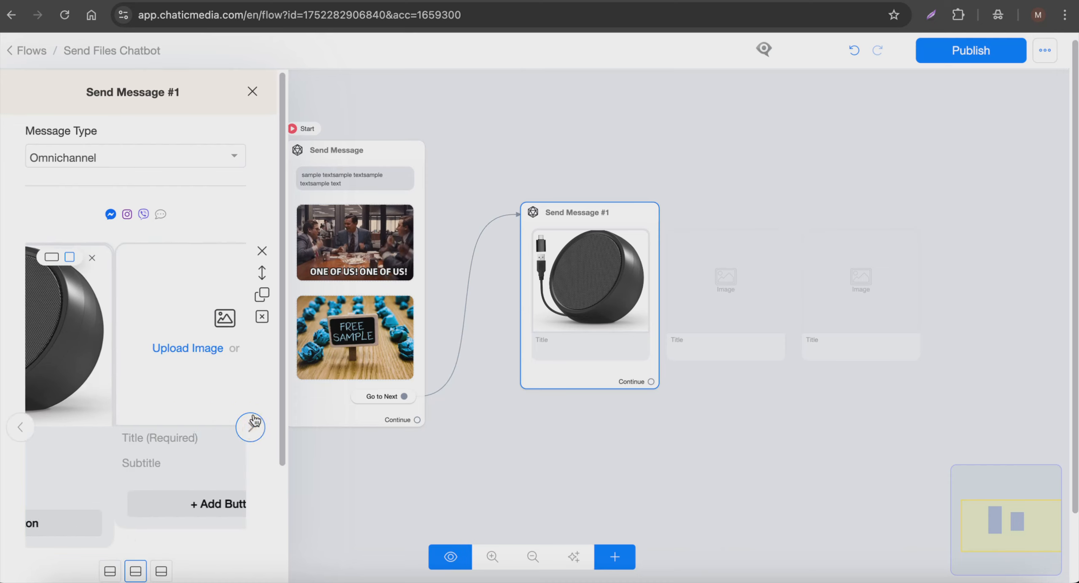
pyautogui.click(167, 350)
pyautogui.click(422, 129)
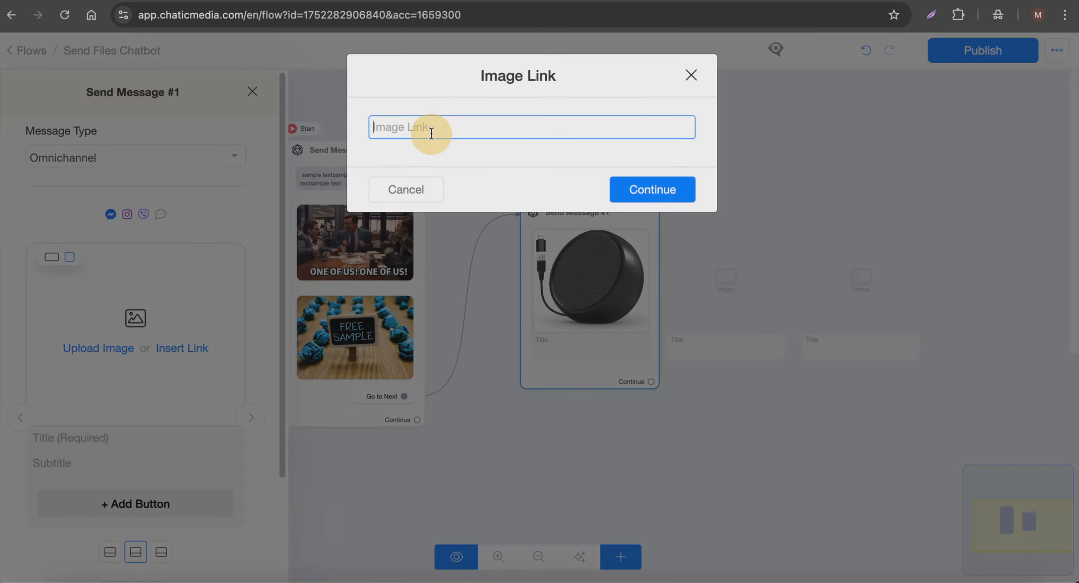
pyautogui.hotkey('ctrl', 'v')
pyautogui.click(657, 189)
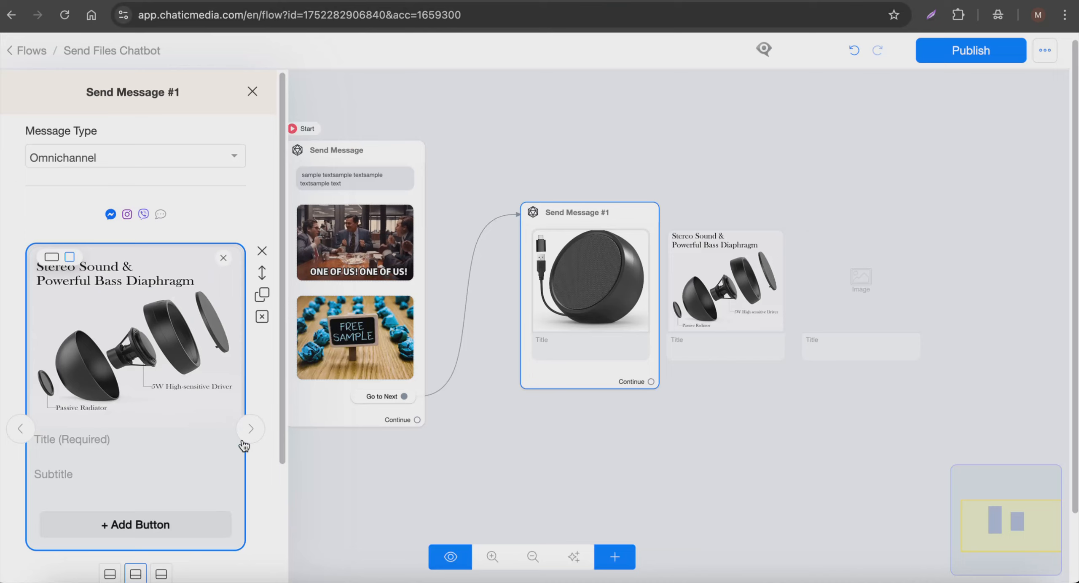
# - Insert the copied "USB C to USB Adapter Included" image link into the third card
pyautogui.click(251, 429)
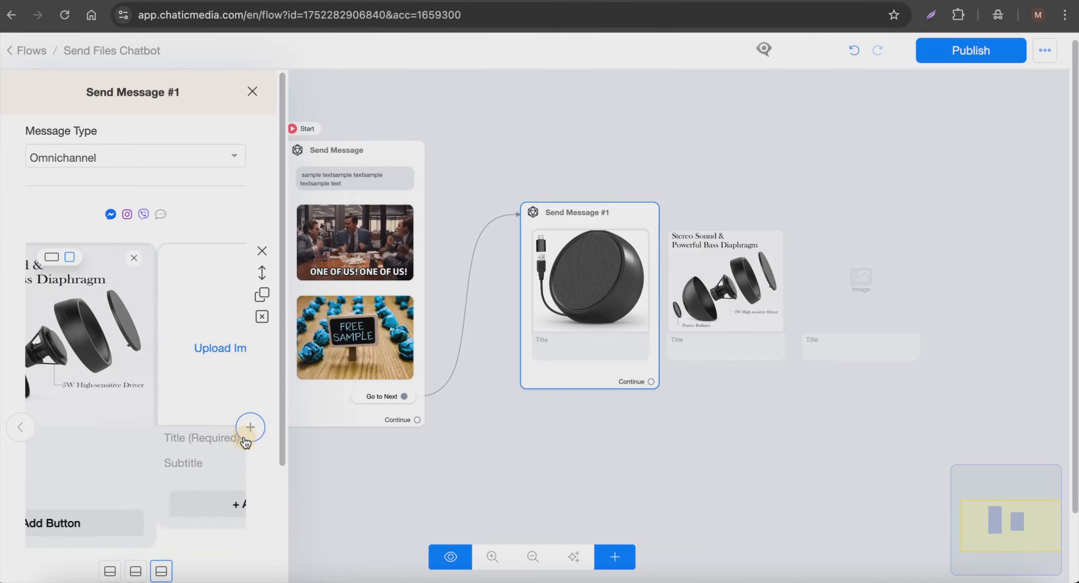
pyautogui.click(181, 351)
pyautogui.click(489, 134)
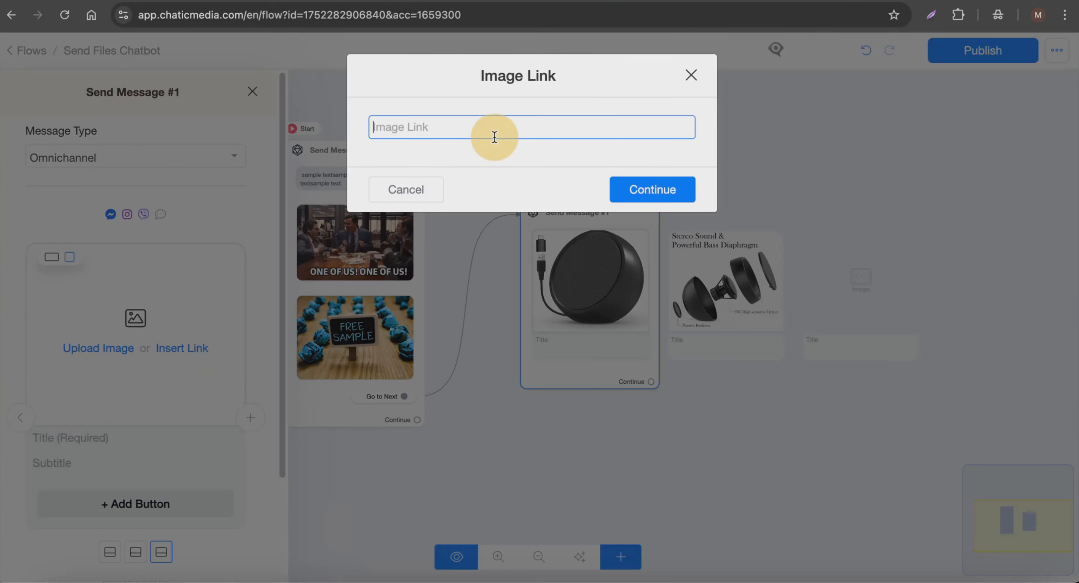
pyautogui.hotkey('ctrl', 'v')
pyautogui.click(621, 186)
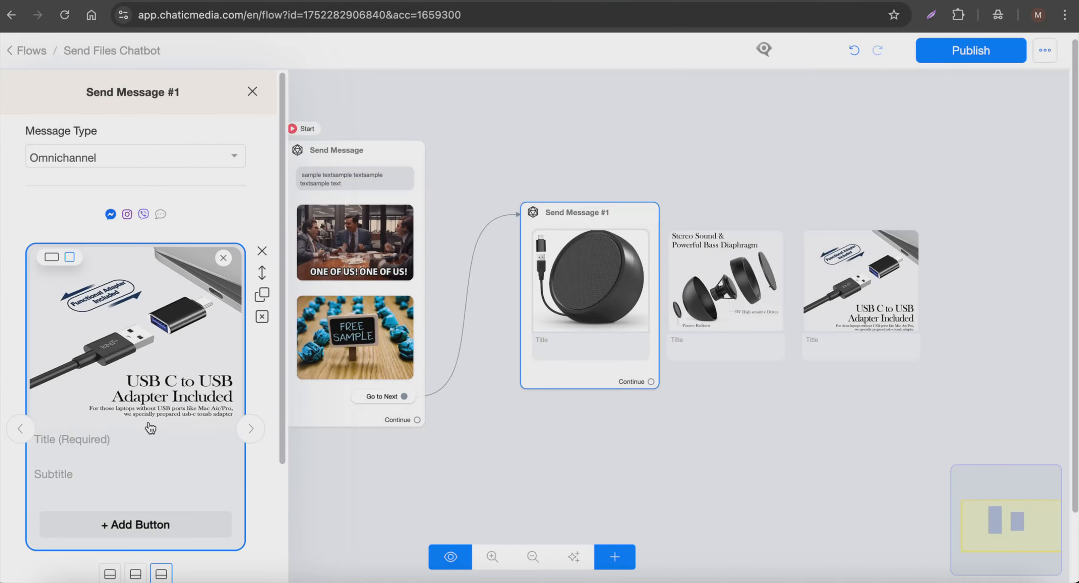
# - Add a fourth card and copy the address of Amazon's "Compatible with Multiple Computer Systems" photo
pyautogui.click(251, 428)
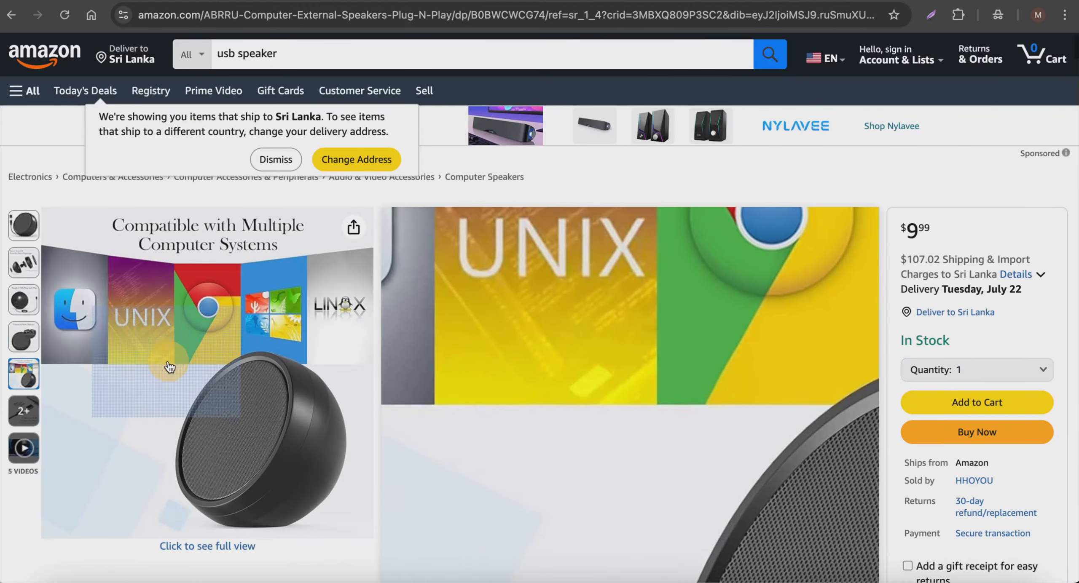
pyautogui.rightClick(170, 359)
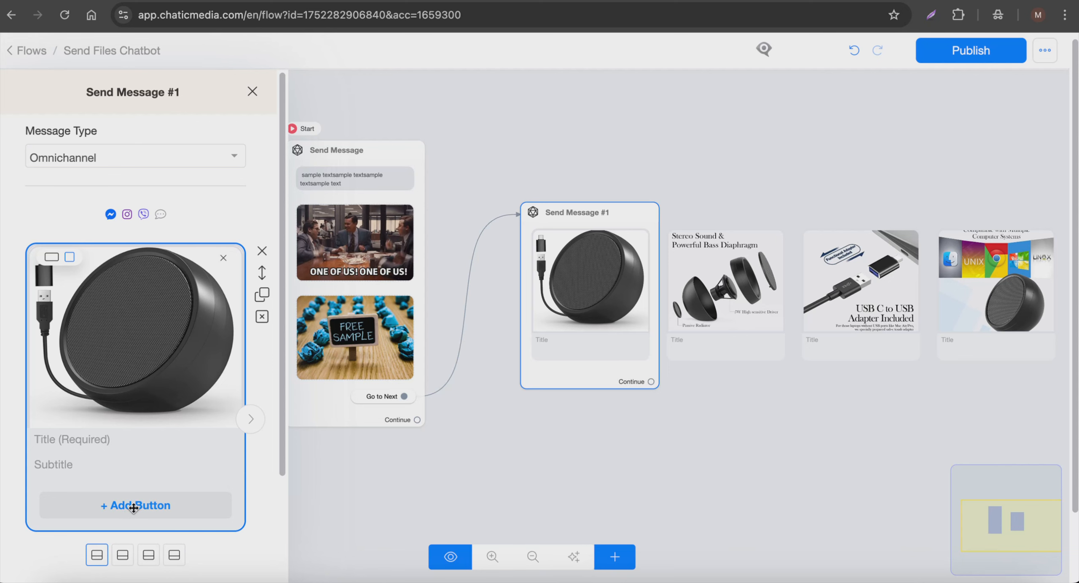
# - Add a button to the first card that opens a website, using the Amazon product page address as its link
pyautogui.click(133, 508)
pyautogui.click(130, 503)
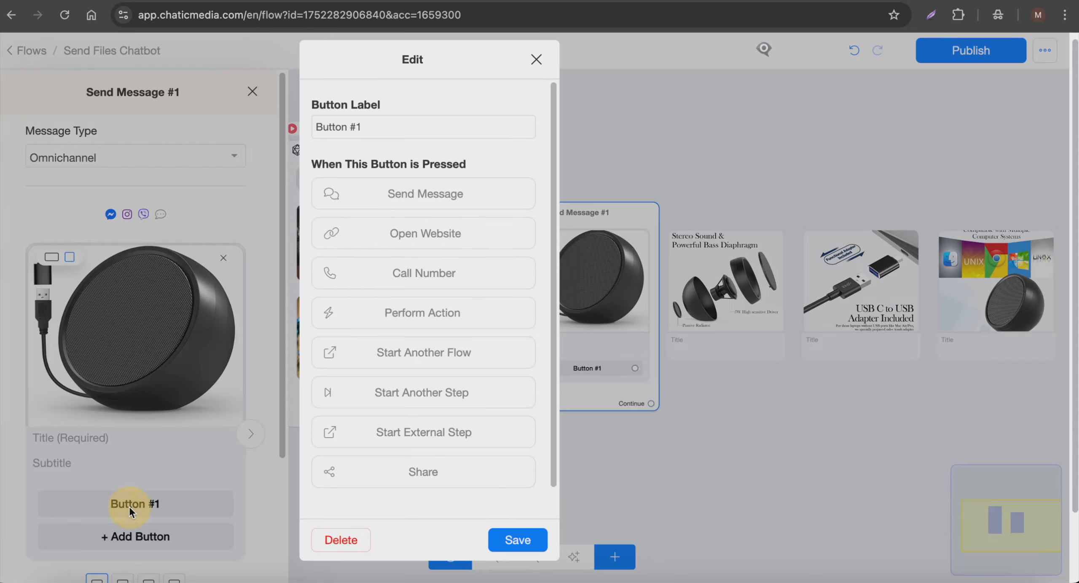
pyautogui.click(447, 237)
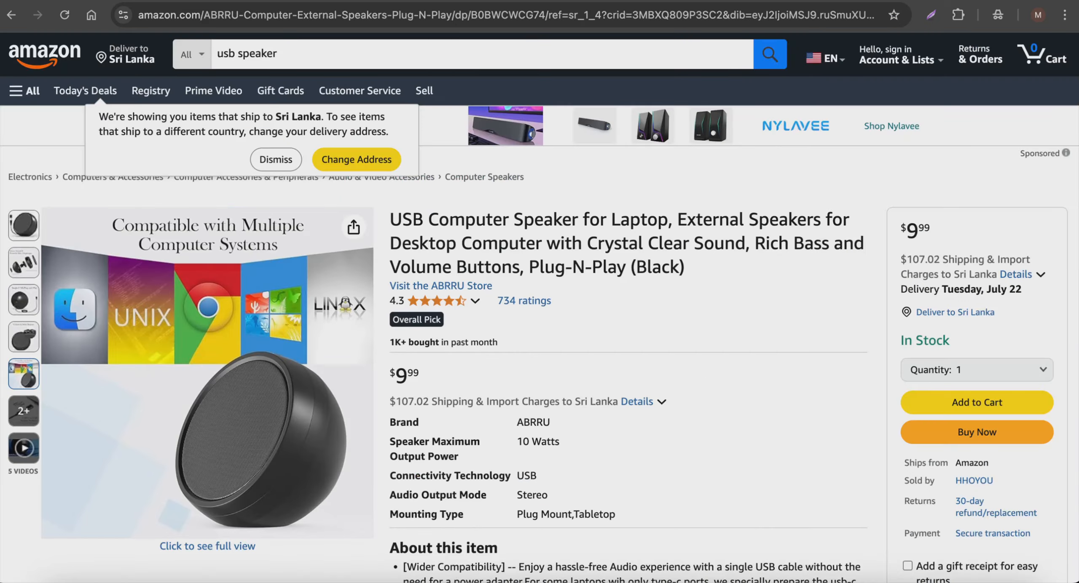
pyautogui.click(318, 10)
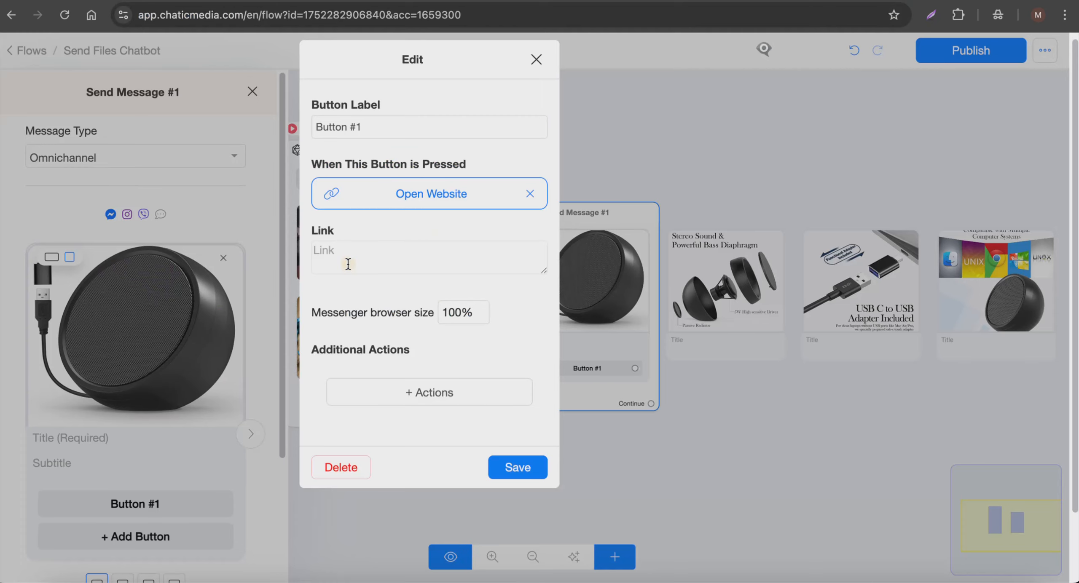
pyautogui.click(361, 252)
pyautogui.hotkey('ctrl', 'v')
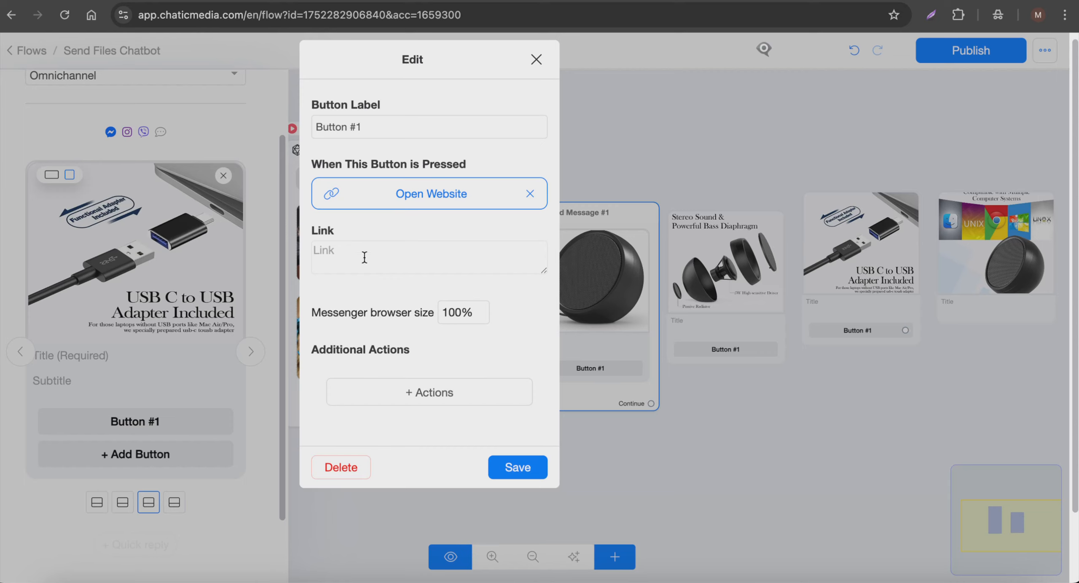
# - Set the Amazon product page address as the link of the third card's button and save it
pyautogui.click(361, 255)
pyautogui.hotkey('ctrl', 'v')
pyautogui.click(525, 468)
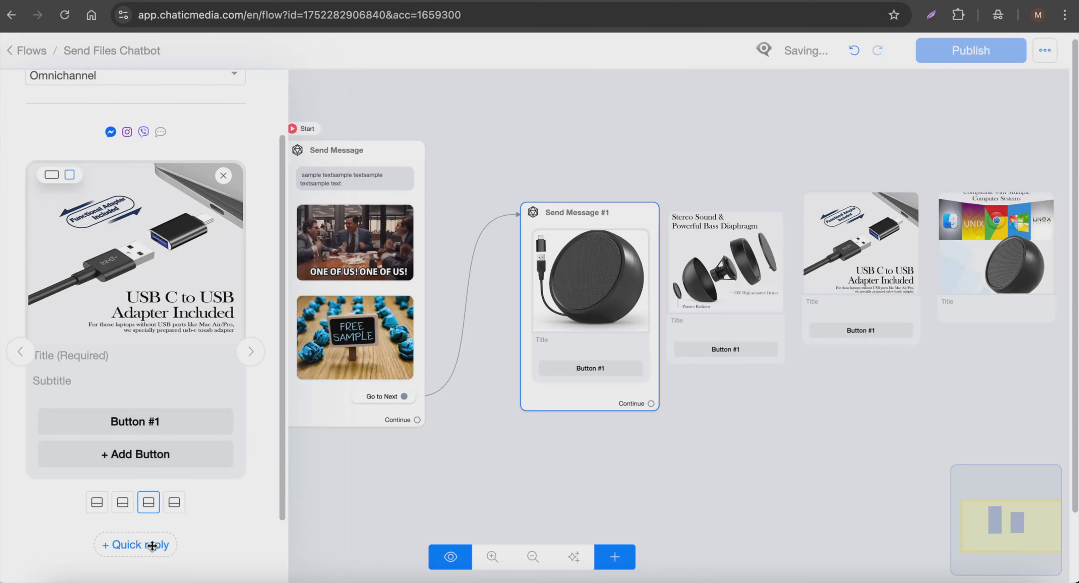
# - Add a button to the fourth card that opens the Amazon product page address as a website, and save it
pyautogui.click(174, 502)
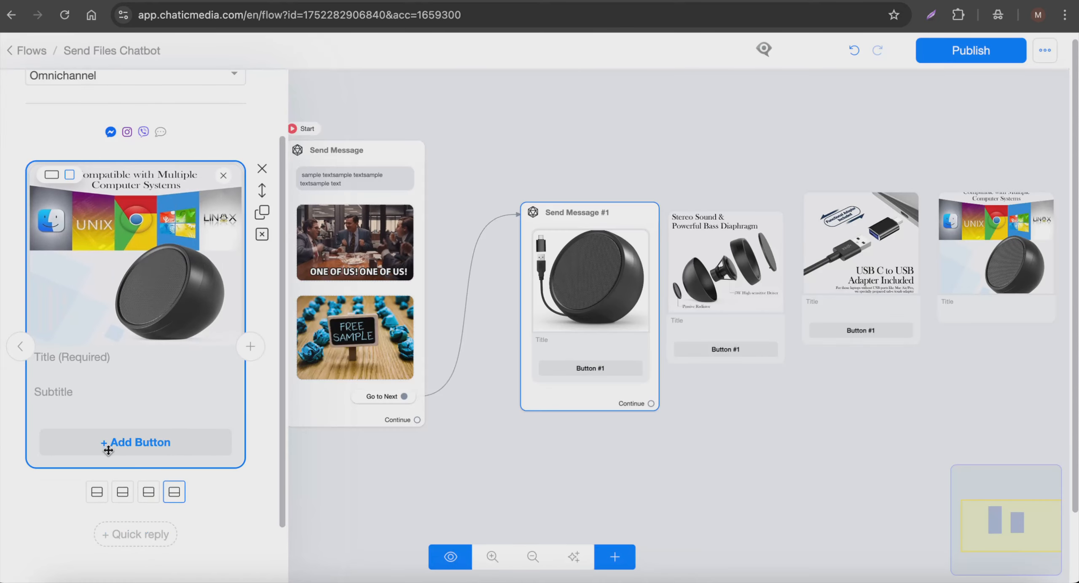
pyautogui.click(108, 450)
pyautogui.click(91, 442)
pyautogui.click(378, 236)
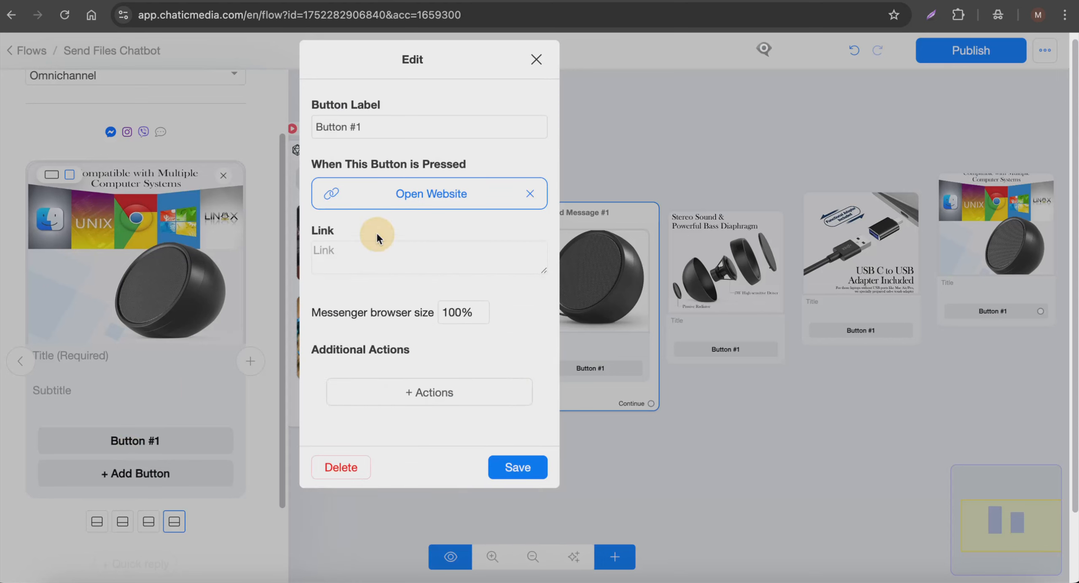
pyautogui.hotkey('ctrl', 'v')
pyautogui.click(520, 469)
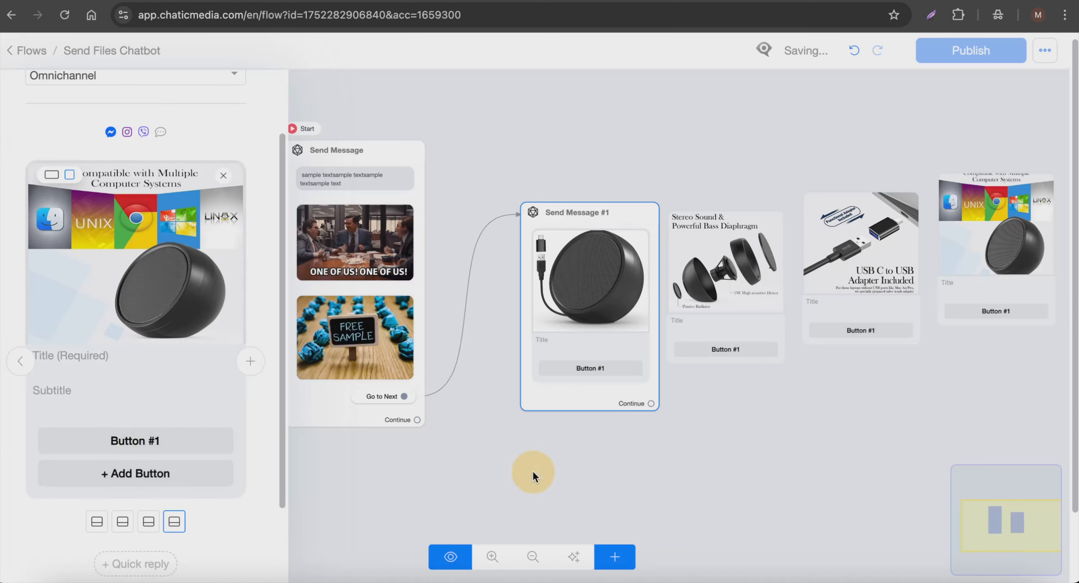
# - Label the fourth card's button "Buy Now!" and save it
pyautogui.click(171, 448)
pyautogui.tripleClick(409, 129)
pyautogui.write('S')
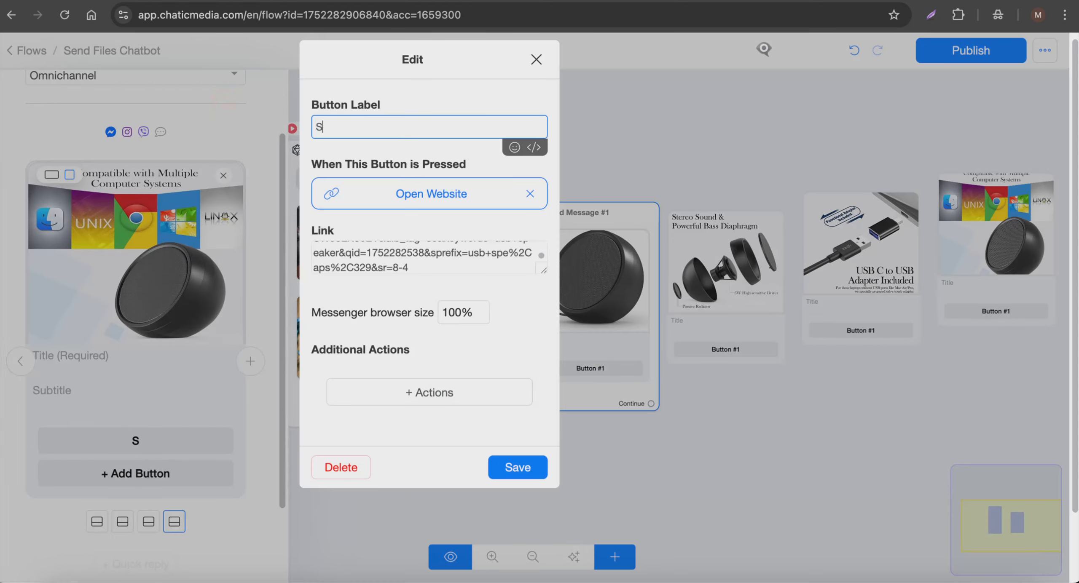
pyautogui.press('BackSpace')
pyautogui.write('Buy Now!')
pyautogui.click(517, 468)
# - Label the first card's button "Buy Now!" and save it
pyautogui.click(20, 359)
pyautogui.click(135, 422)
pyautogui.tripleClick(387, 130)
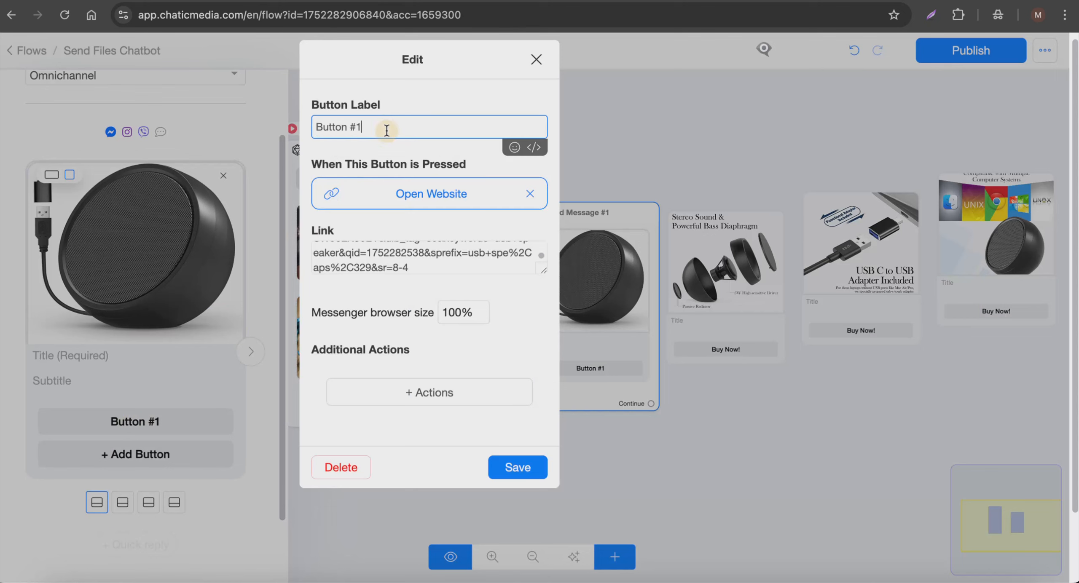
pyautogui.write('Buy Now!')
pyautogui.click(543, 487)
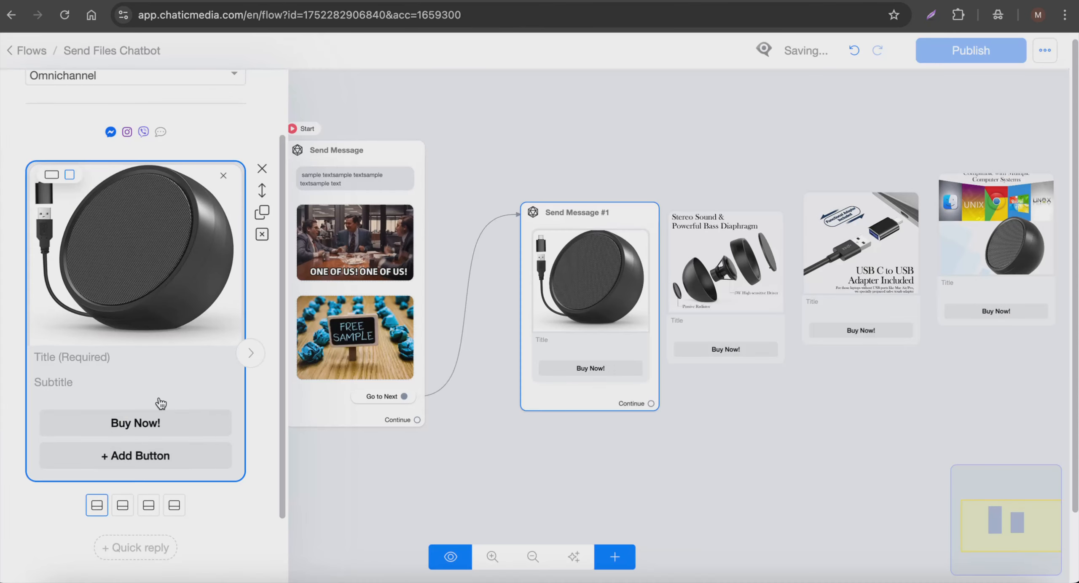
# - Title the first card "USB Computer Speaker for Laptop" and go to the second card
pyautogui.click(88, 359)
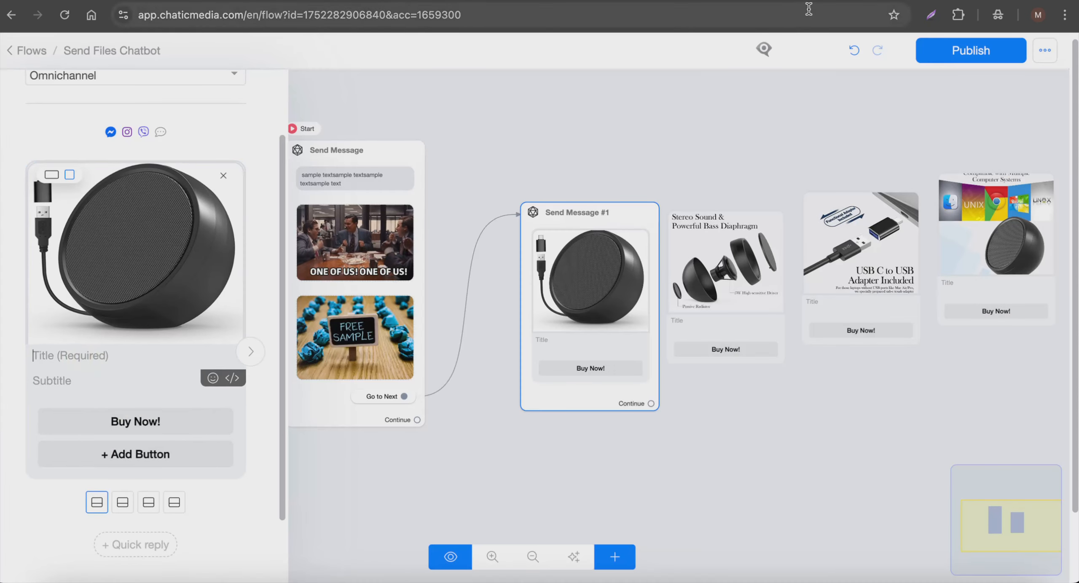
pyautogui.write('USB Computer Speaker for Laptop')
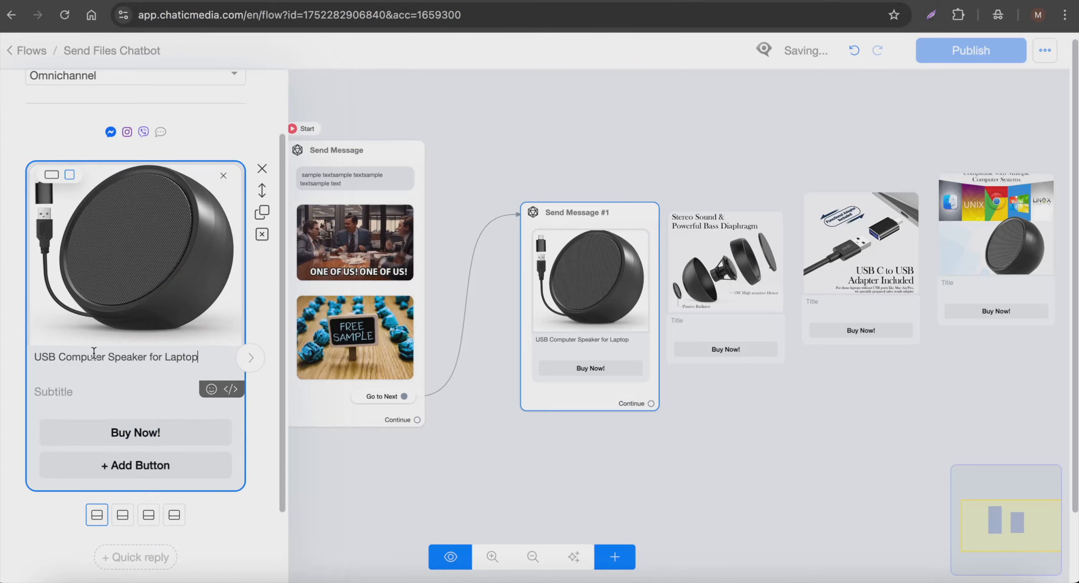
pyautogui.click(123, 512)
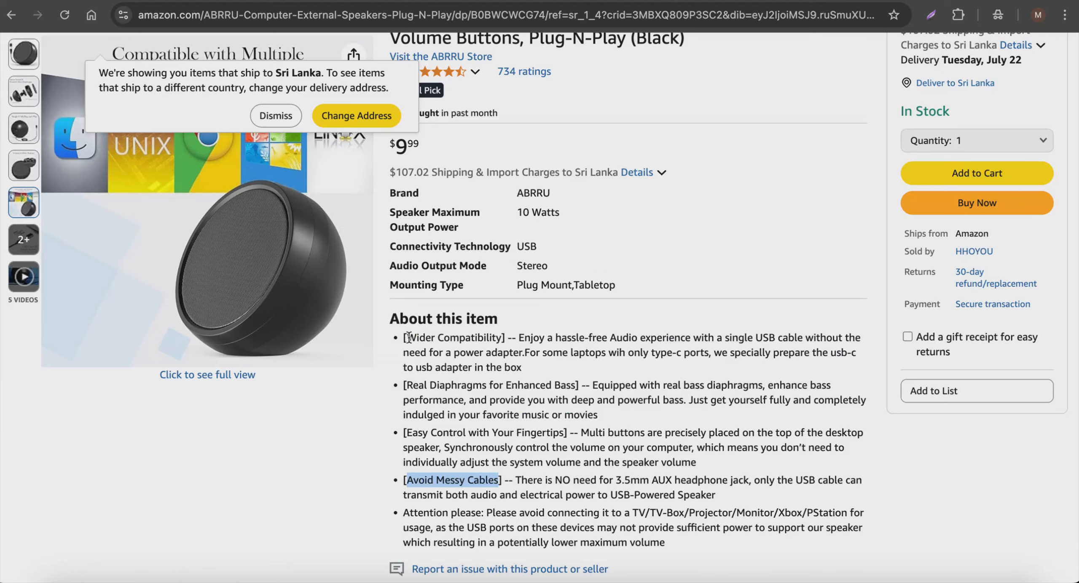
# - Copy "Wider Compatibility" from the Amazon product description and use it as the fourth card's title
pyautogui.moveTo(406, 337); pyautogui.dragTo(499, 334)
pyautogui.press('super+c')
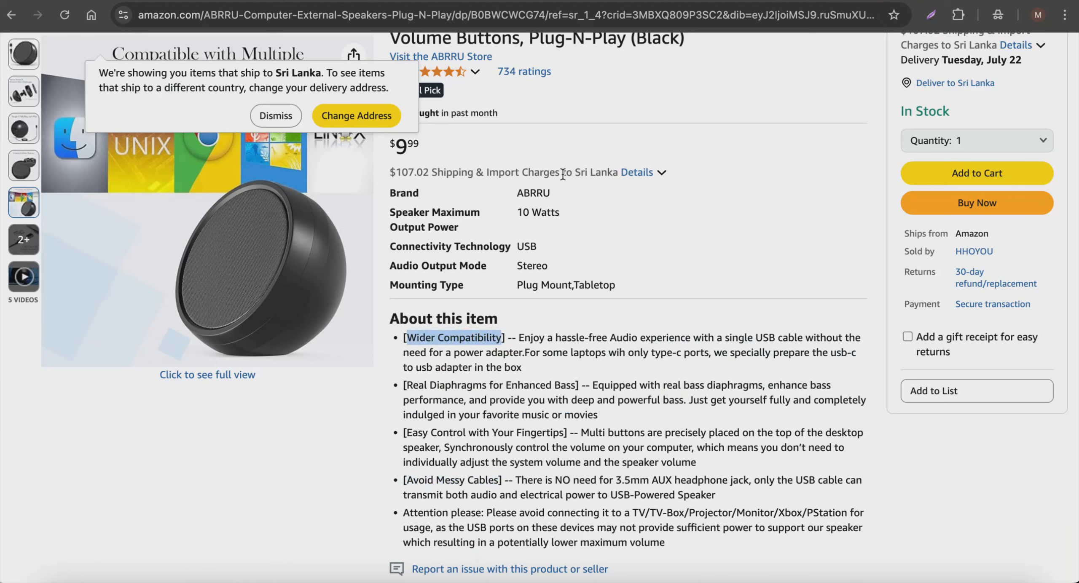
pyautogui.click(623, 3)
pyautogui.click(96, 364)
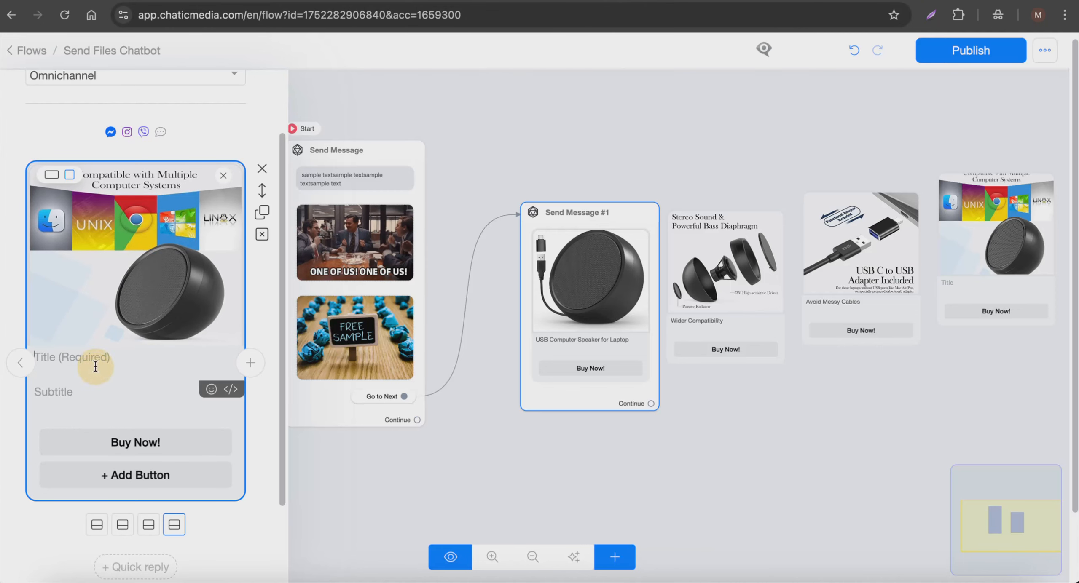
pyautogui.press('super+v')
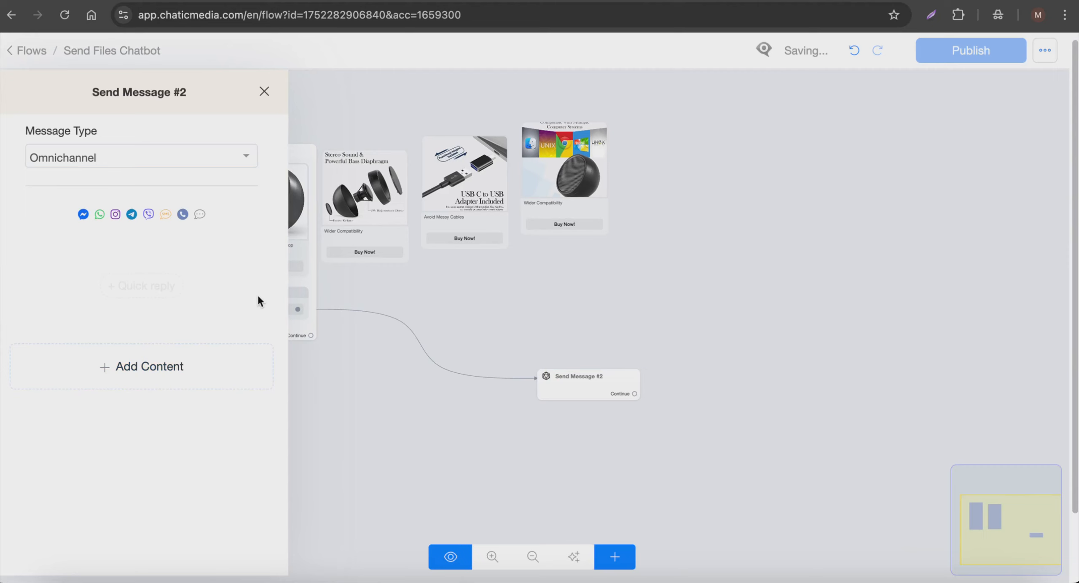
# - Reposition the Send Message #2 step and give it the text "this is a pdf file" followed by a file block
pyautogui.click(549, 341)
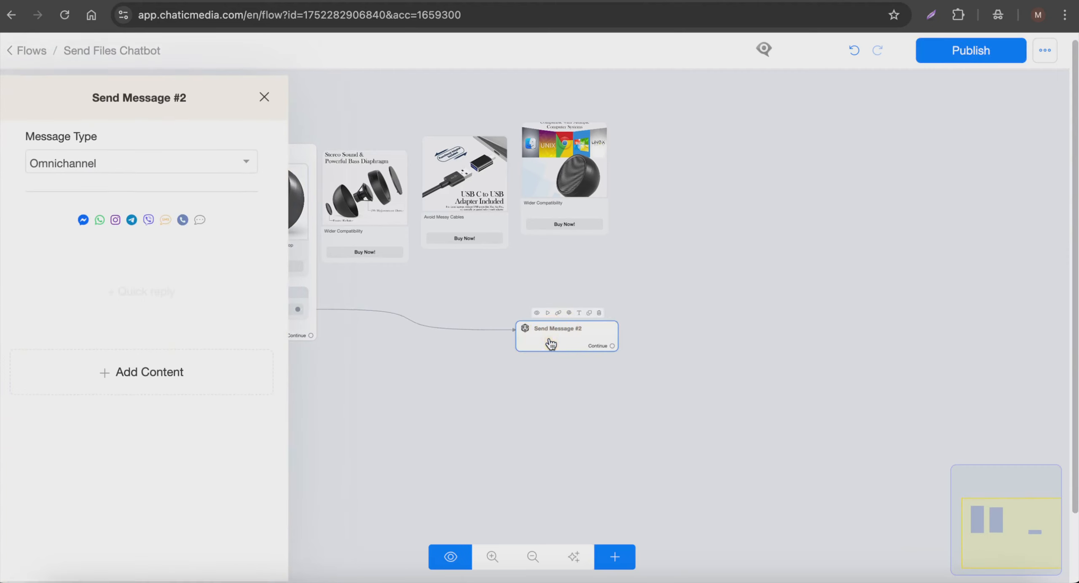
pyautogui.click(109, 370)
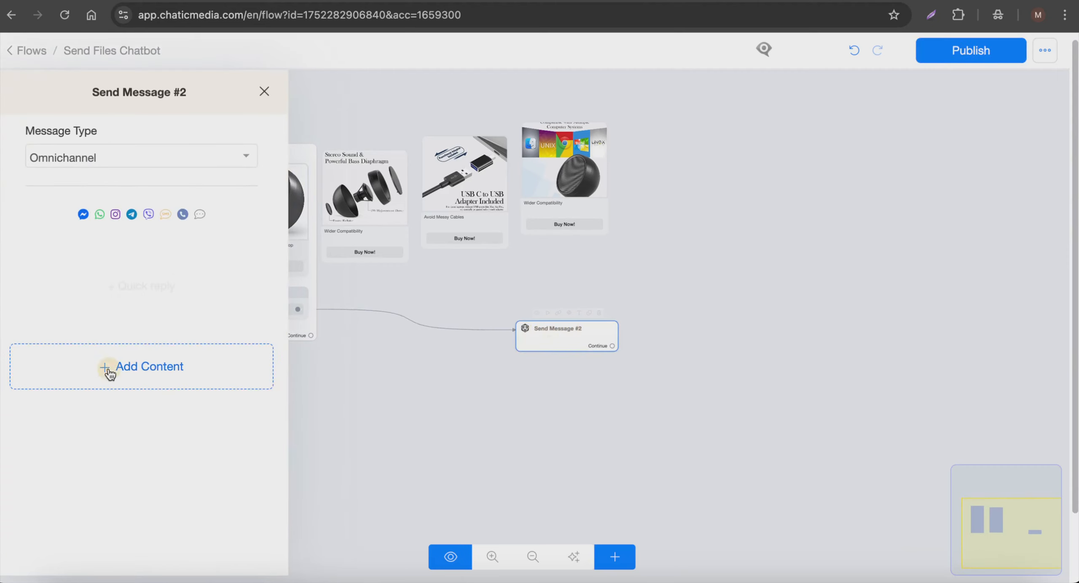
pyautogui.click(44, 253)
pyautogui.write('th')
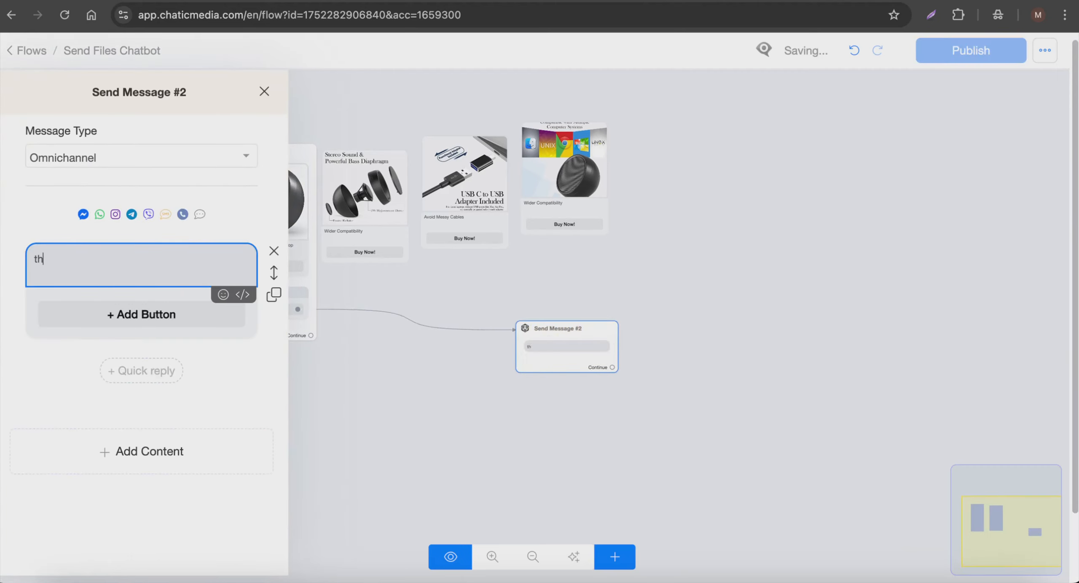
pyautogui.write('is is a pdf file')
pyautogui.click(141, 452)
pyautogui.click(195, 337)
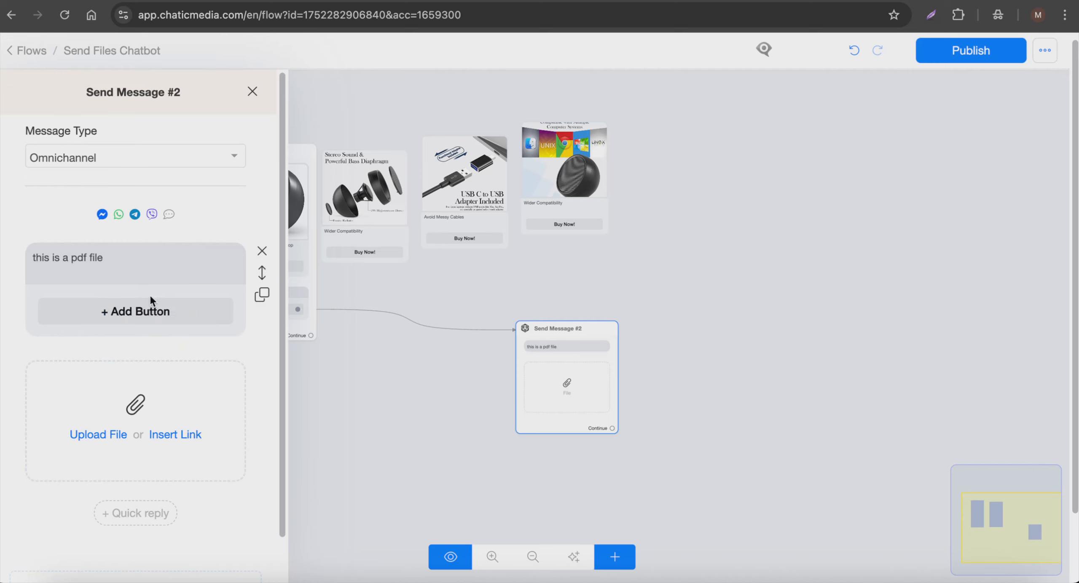
# - Add a button to the "this is a pdf file" text and make it open a website
pyautogui.click(140, 312)
pyautogui.click(113, 313)
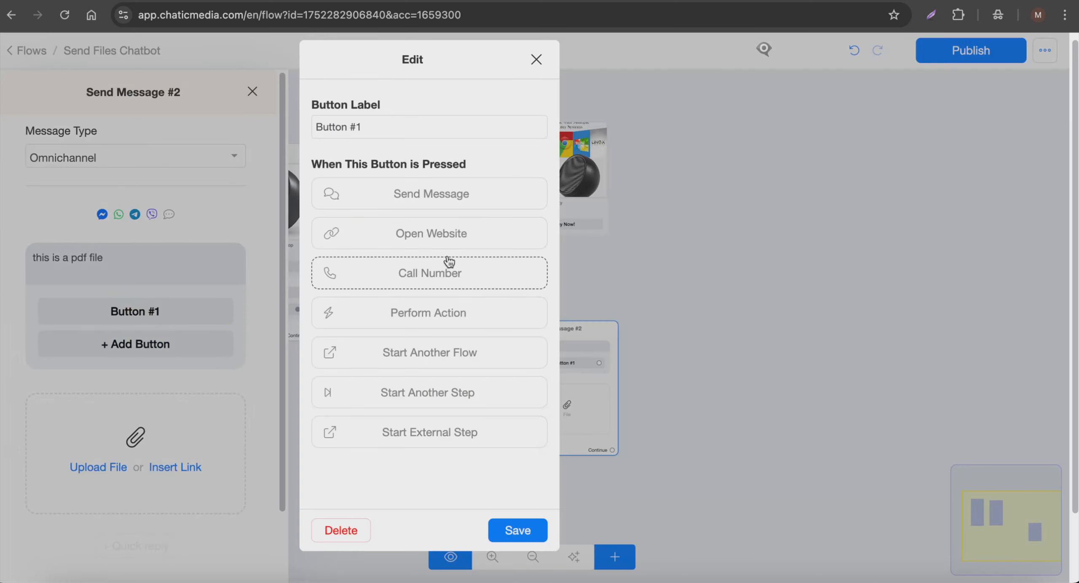
pyautogui.click(436, 241)
pyautogui.click(373, 257)
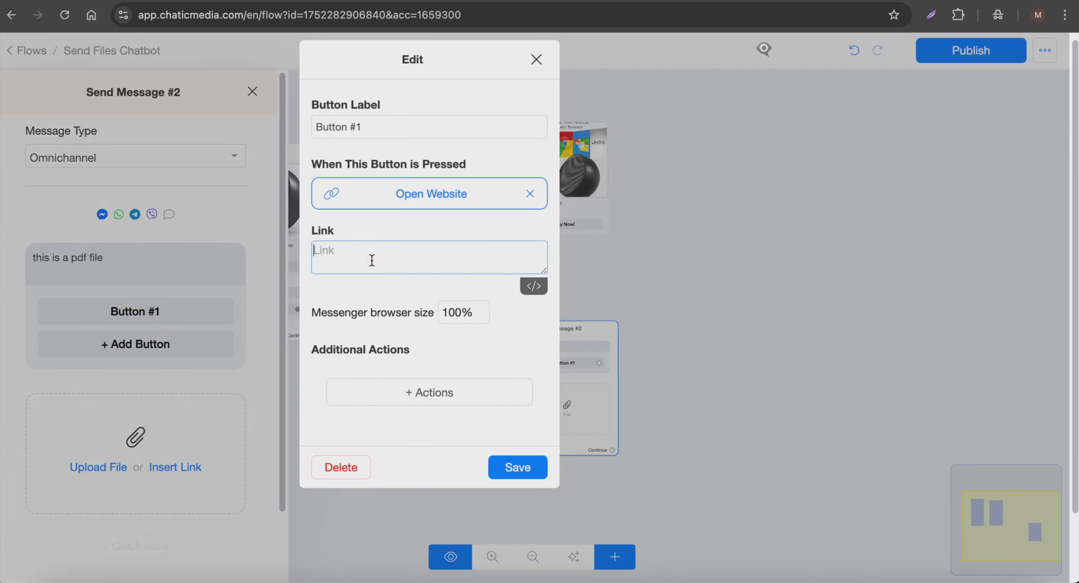
# - Copy the sample PDF's link from the Sample Files document for the button's website address
pyautogui.click(402, 1)
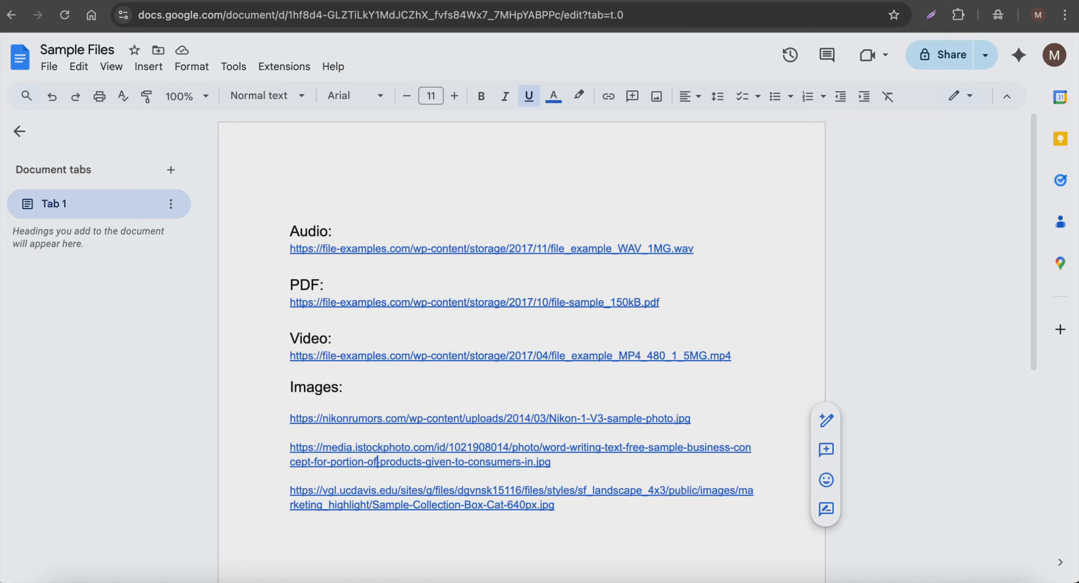
pyautogui.click(590, 302)
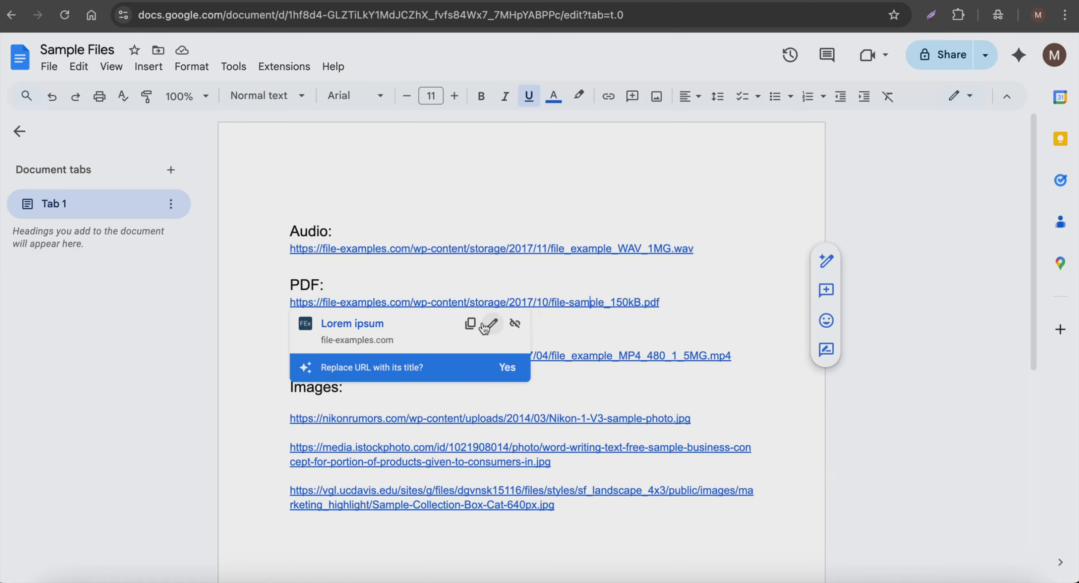
pyautogui.click(469, 318)
pyautogui.click(467, 307)
pyautogui.click(378, 323)
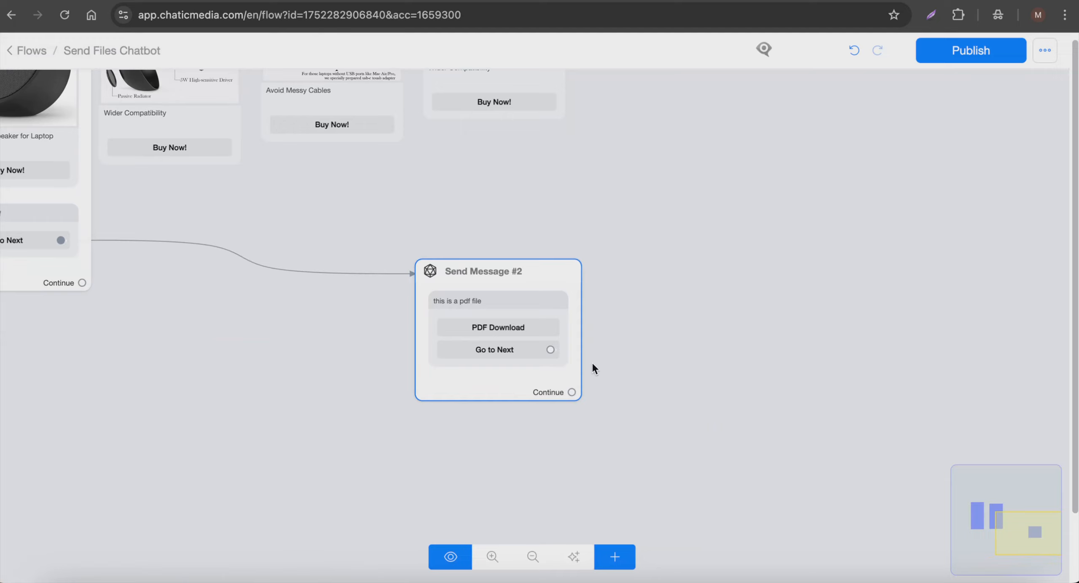
# - Connect the PDF message's "Go to Next" button to a new Send Message step and start adding content to it
pyautogui.click(445, 366)
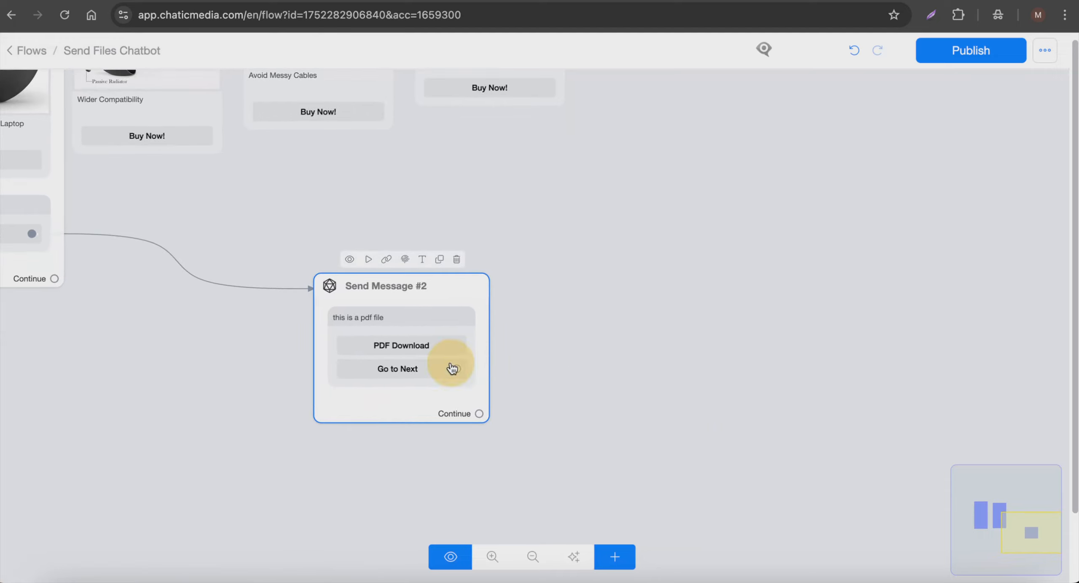
pyautogui.moveTo(457, 370); pyautogui.dragTo(664, 241)
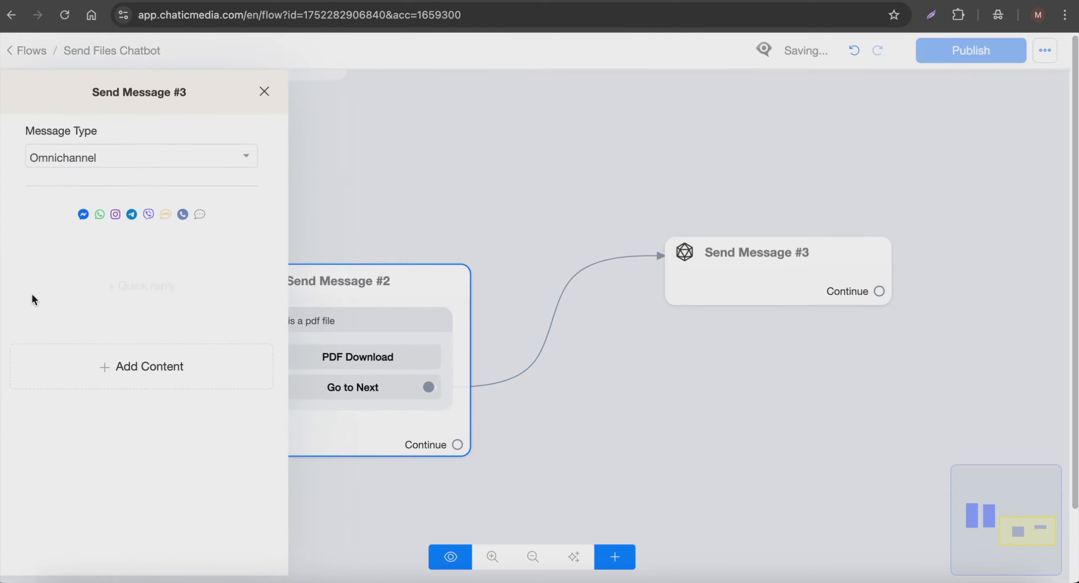
pyautogui.click(85, 347)
# - Show the voice memo "New Recording" in Finder and move its New Recording.m4a file to the Desktop
pyautogui.rightClick(227, 110)
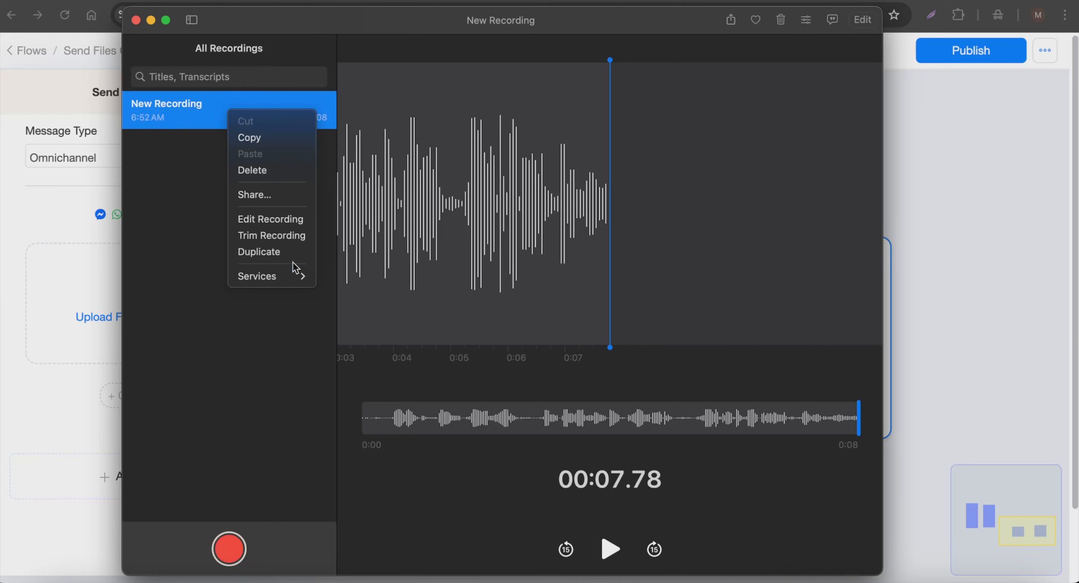
pyautogui.moveTo(297, 275)
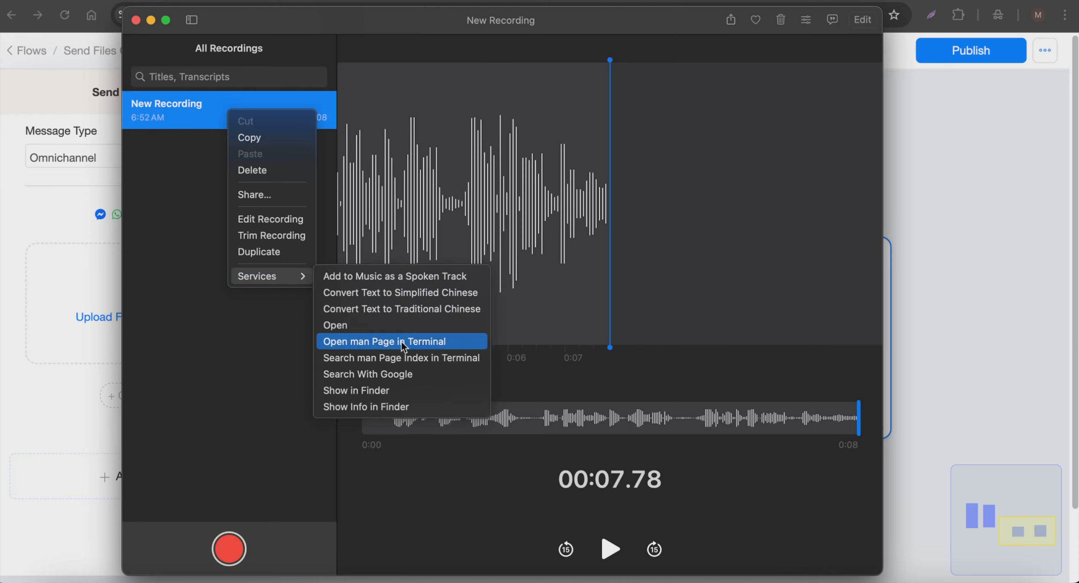
pyautogui.click(367, 393)
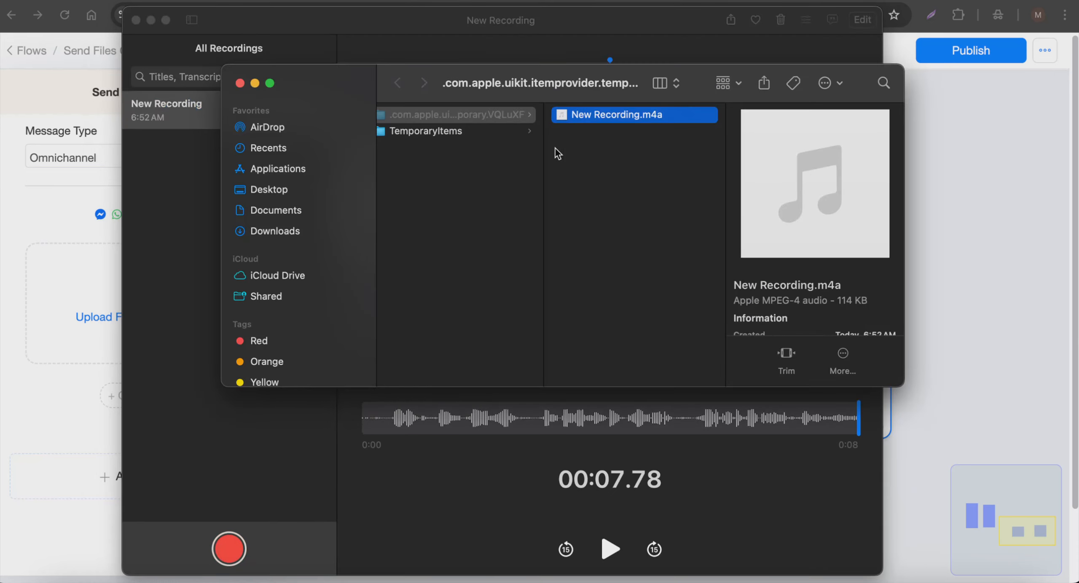
pyautogui.moveTo(602, 113); pyautogui.dragTo(486, 154)
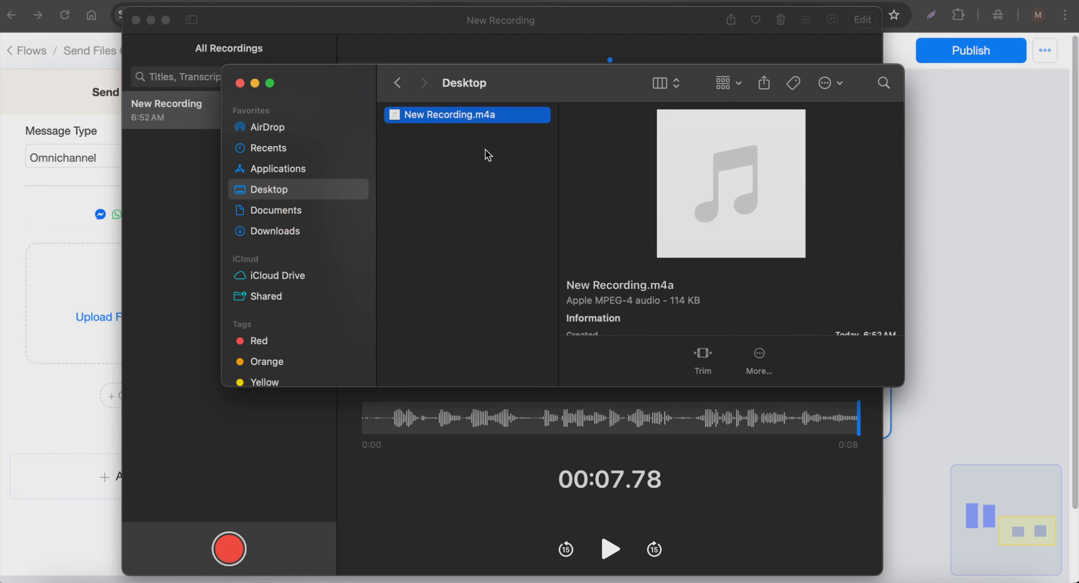
# - Upload New Recording.m4a from the Desktop into the audio block of Send Message #3
pyautogui.click(75, 365)
pyautogui.click(115, 318)
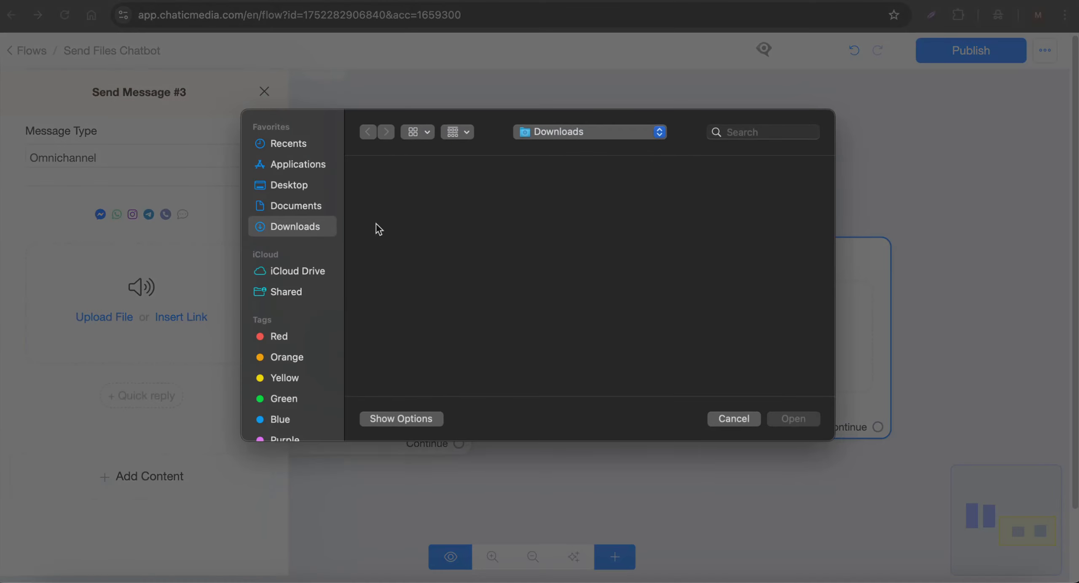
pyautogui.click(295, 186)
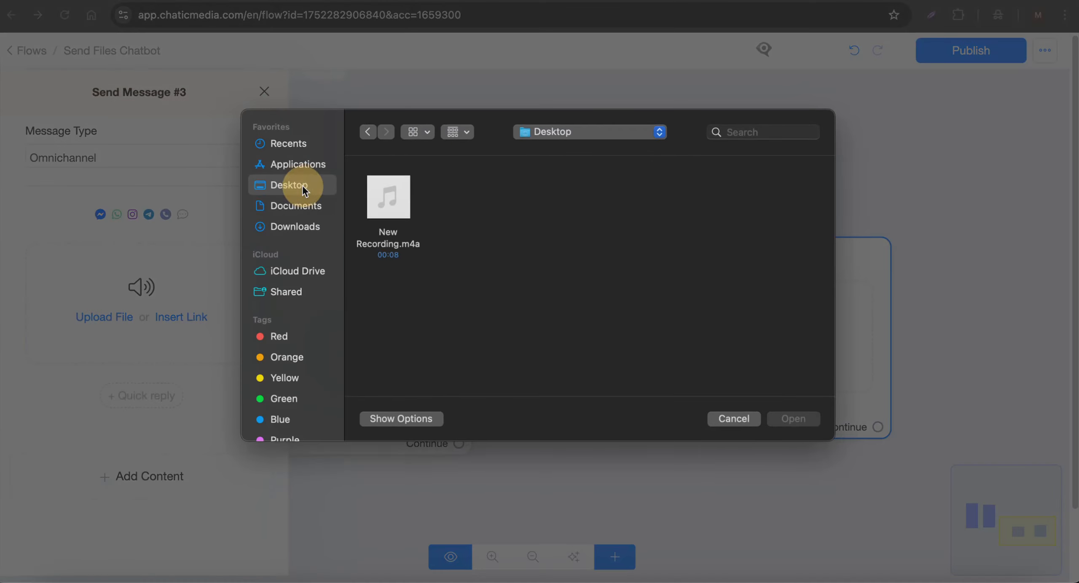
pyautogui.click(389, 203)
pyautogui.click(793, 419)
# - Add the text "voice note.." above the audio block and the text "sdfsdfdsf" below it
pyautogui.click(142, 477)
pyautogui.write('voice note..')
pyautogui.click(136, 544)
pyautogui.click(63, 190)
pyautogui.click(88, 492)
pyautogui.write('sdf')
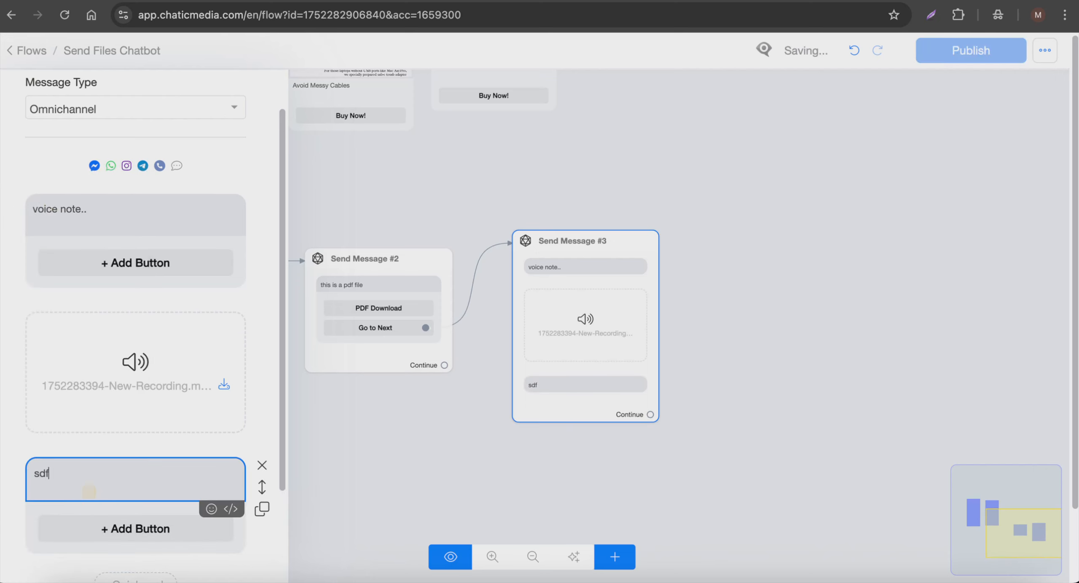
pyautogui.write('sdfdsf')
# - Add a button labelled "Go to Next" to the "sdfsdfdsf" text and save it
pyautogui.click(126, 529)
pyautogui.click(127, 526)
pyautogui.tripleClick(318, 122)
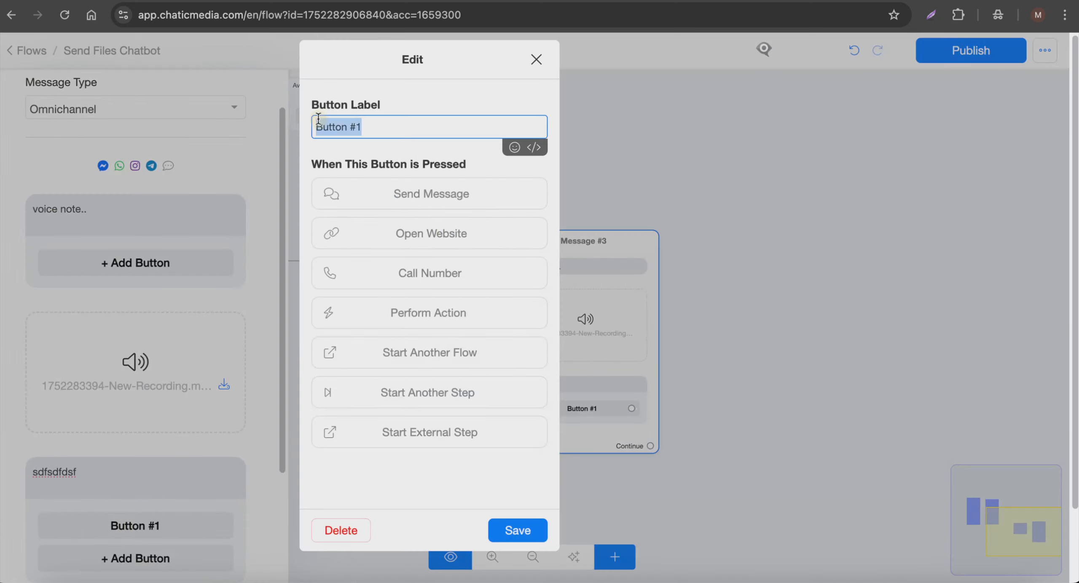
pyautogui.write('Go to Next')
pyautogui.click(518, 531)
# - Connect the voice note message's "Go to Next" button to a new Send Message step containing the text "video...."
pyautogui.moveTo(641, 407); pyautogui.dragTo(946, 246)
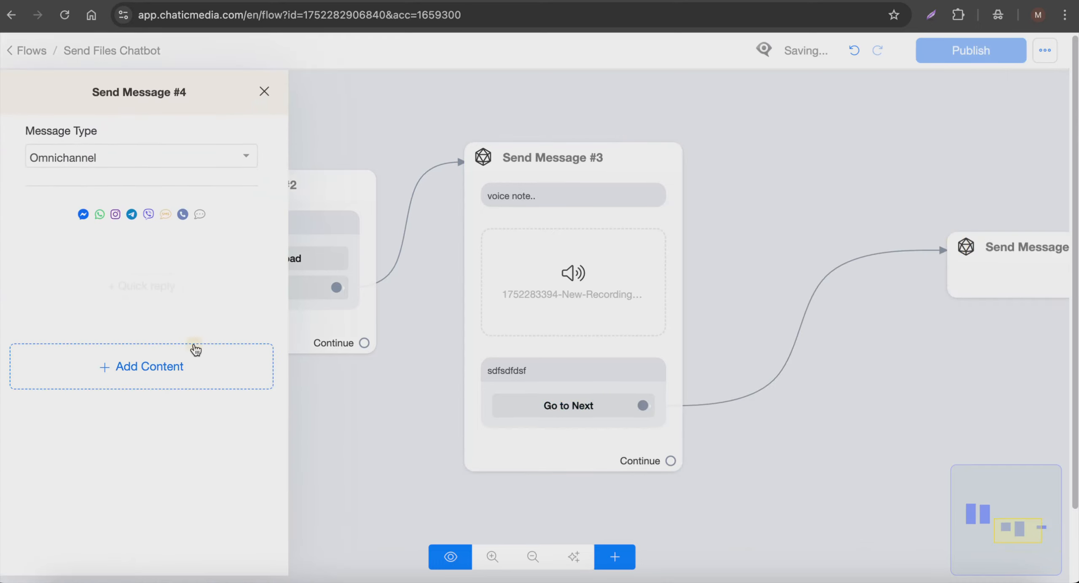
pyautogui.click(195, 350)
pyautogui.click(61, 242)
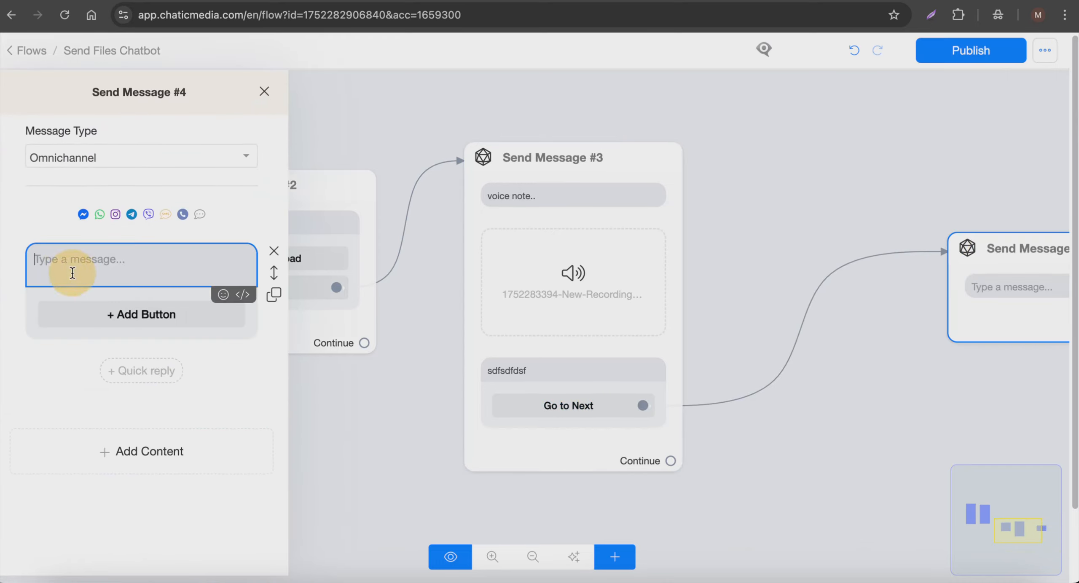
pyautogui.write('video....')
# - Add a video block below the "video...." text in Send Message #4 and upload the file_example MP4 from Downloads into it
pyautogui.click(141, 452)
pyautogui.click(59, 226)
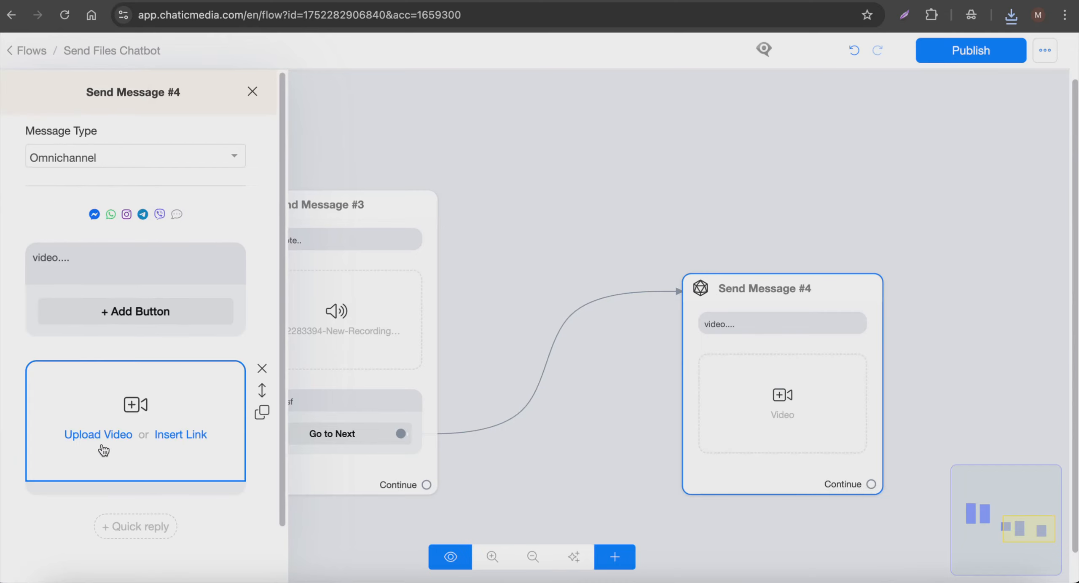
pyautogui.click(89, 437)
pyautogui.click(388, 246)
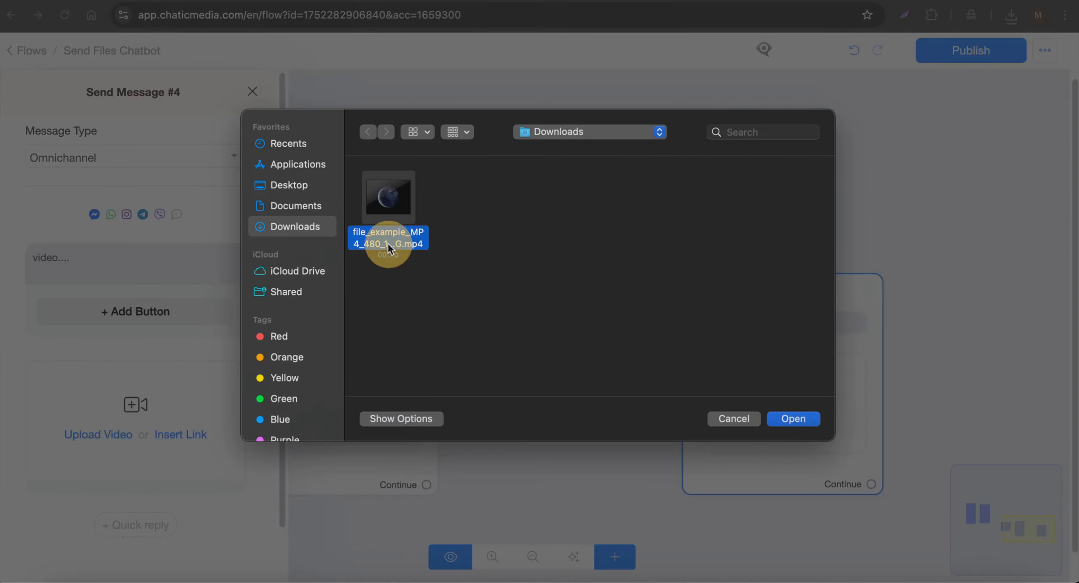
pyautogui.click(794, 419)
pyautogui.click(622, 171)
# - Publish the completed Send Files Chatbot flow
pyautogui.scroll(-5, 855, 403)
pyautogui.moveTo(136, 419); pyautogui.dragTo(436, 369)
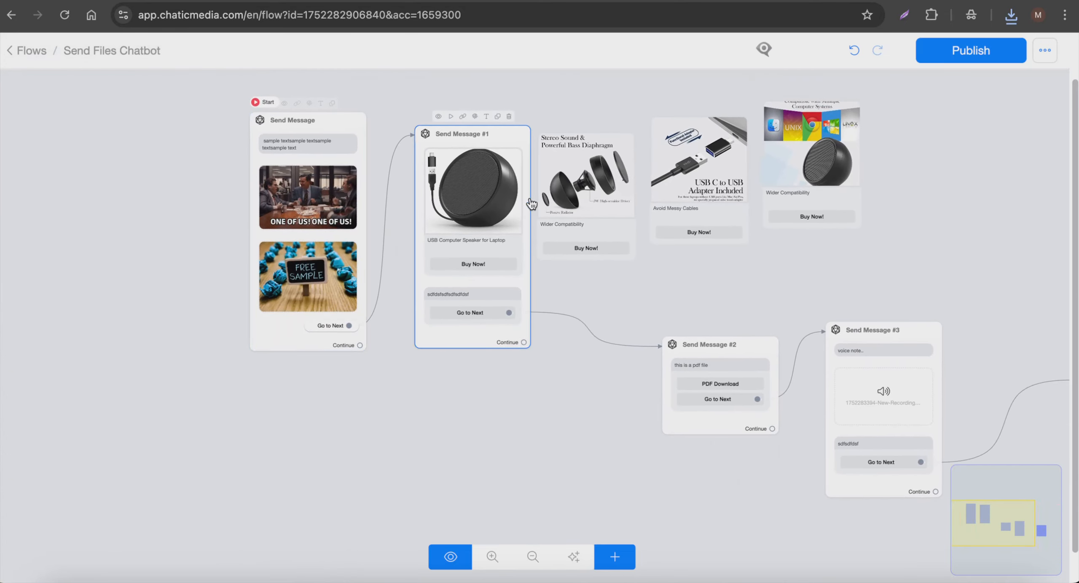
pyautogui.moveTo(755, 307); pyautogui.dragTo(440, 246)
pyautogui.scroll(3, 396, 325)
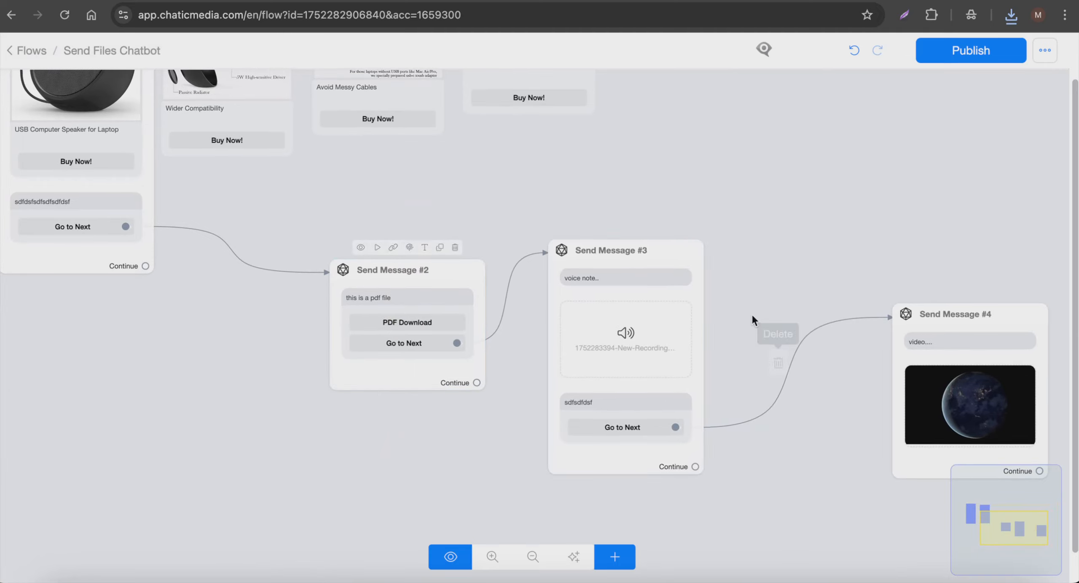
pyautogui.scroll(4, 638, 341)
pyautogui.scroll(-7, 567, 336)
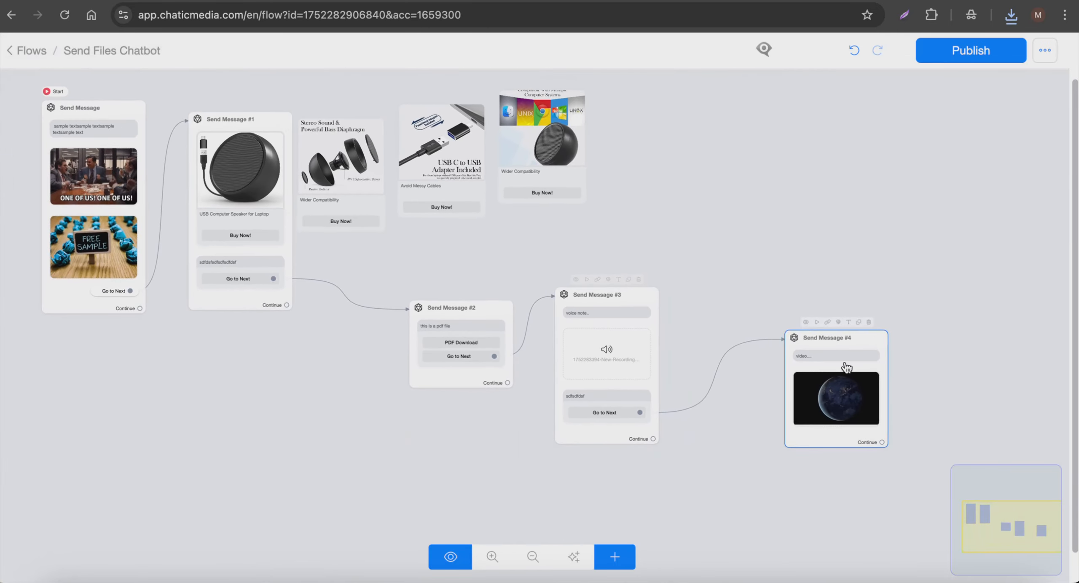
pyautogui.moveTo(663, 152); pyautogui.dragTo(756, 243)
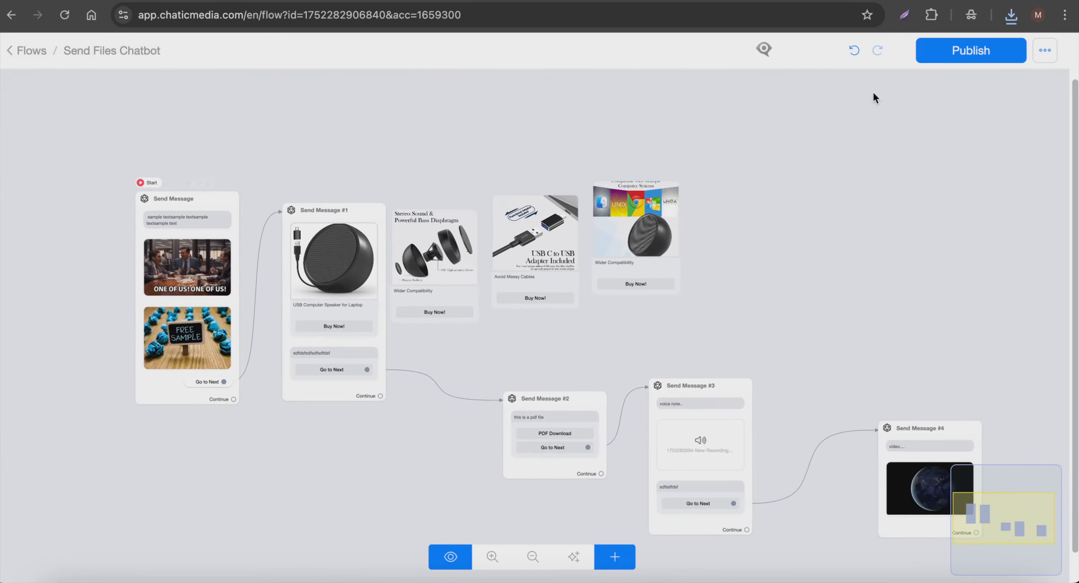
pyautogui.click(975, 55)
# - Find the #files keyword in the keyword list and open its Send Files Chatbot response
pyautogui.click(31, 51)
pyautogui.click(65, 232)
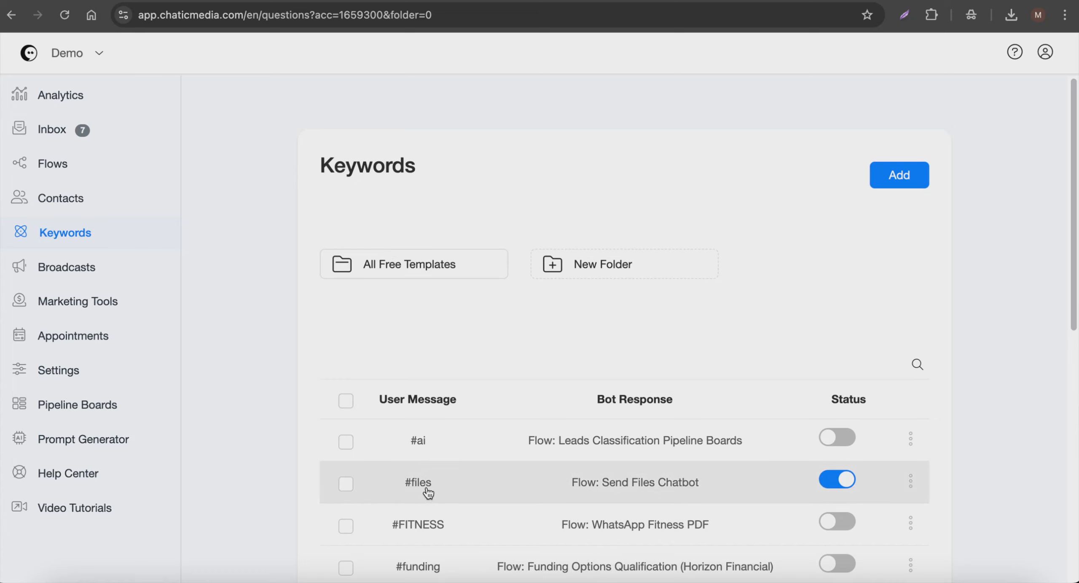
pyautogui.click(617, 483)
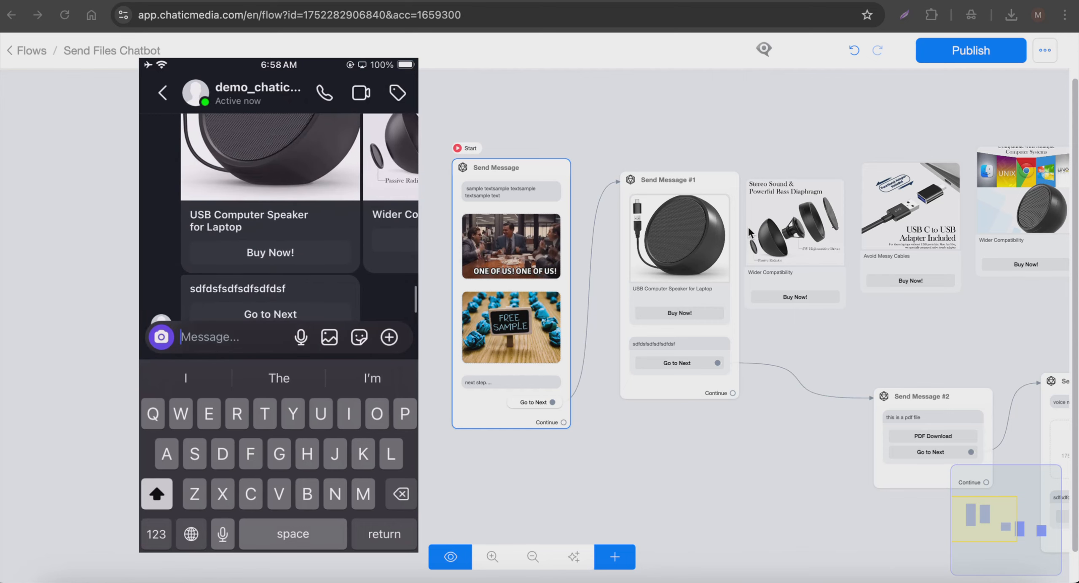
pyautogui.scroll(5, 959, 428)
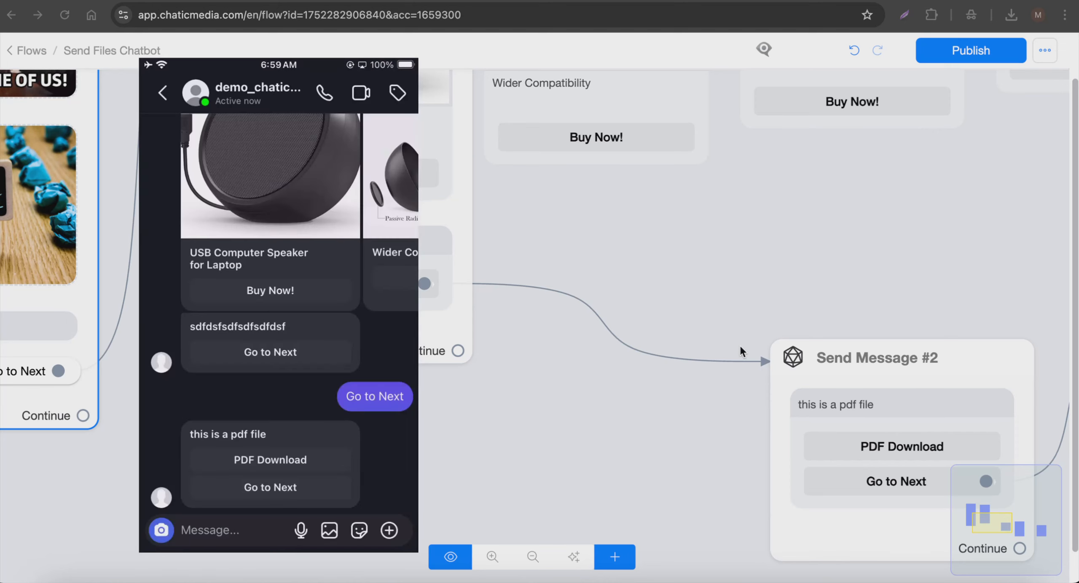
pyautogui.scroll(-8, 758, 339)
pyautogui.scroll(5, 946, 351)
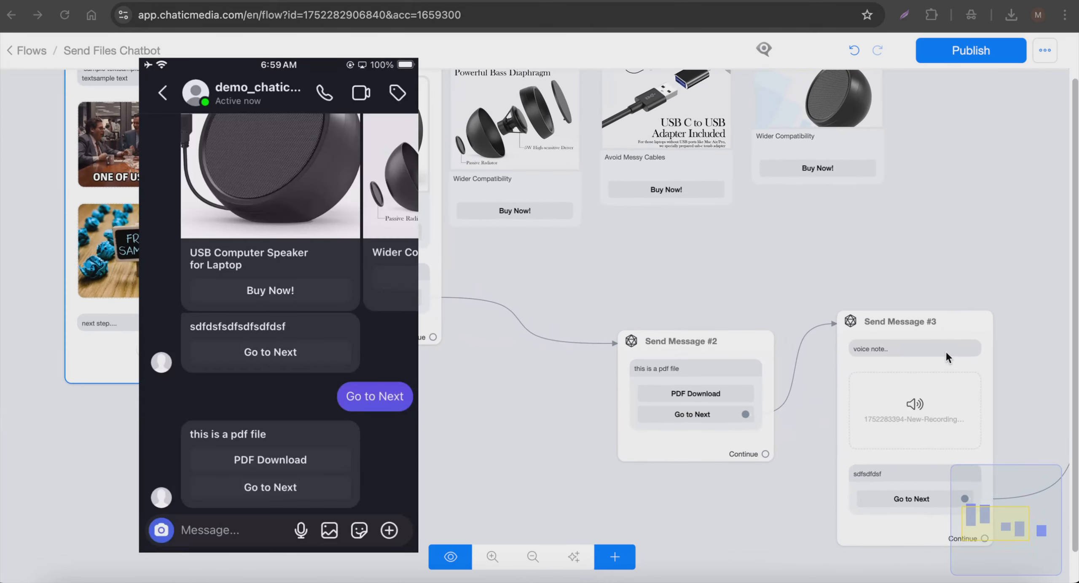